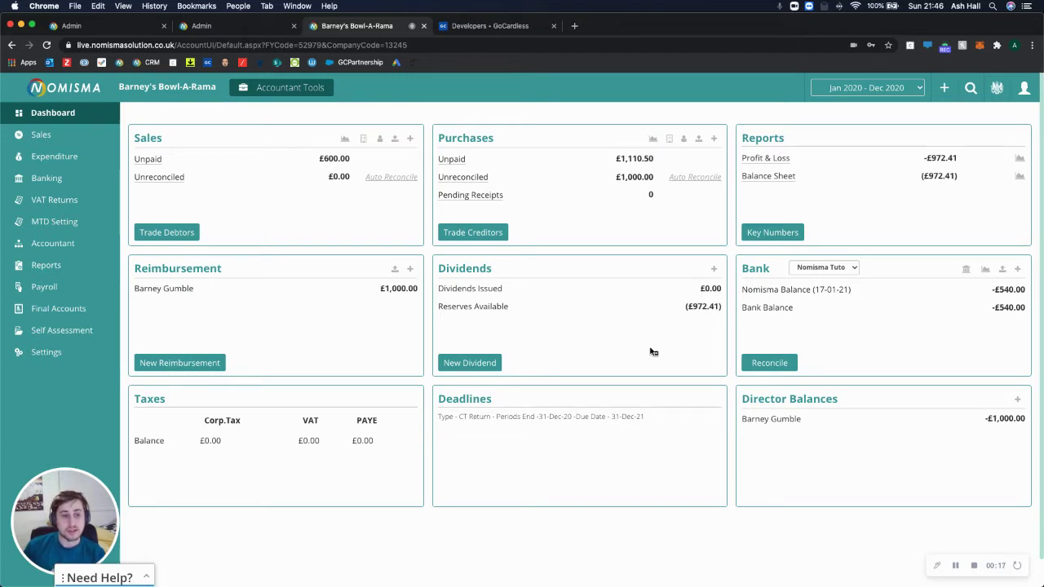
# Enable GoCardless as a payment method in the Payment tab of the company settings
pyautogui.click(61, 359)
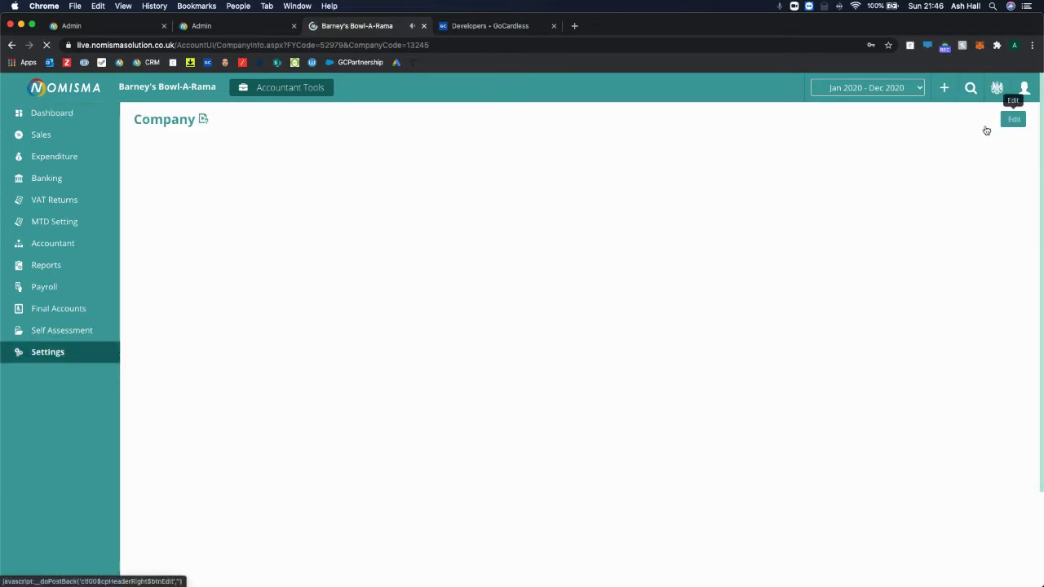
pyautogui.click(1013, 120)
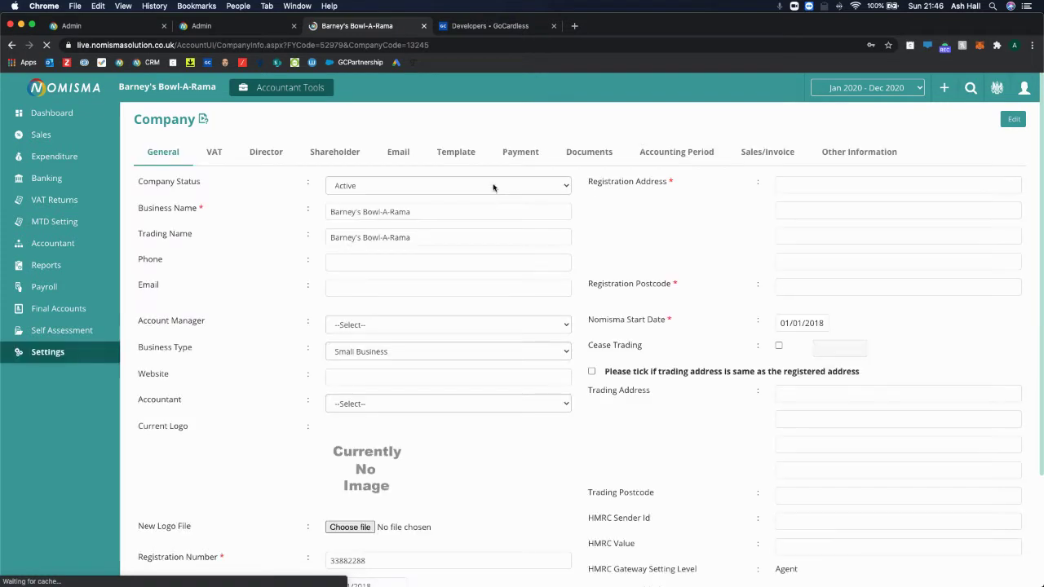
pyautogui.click(521, 155)
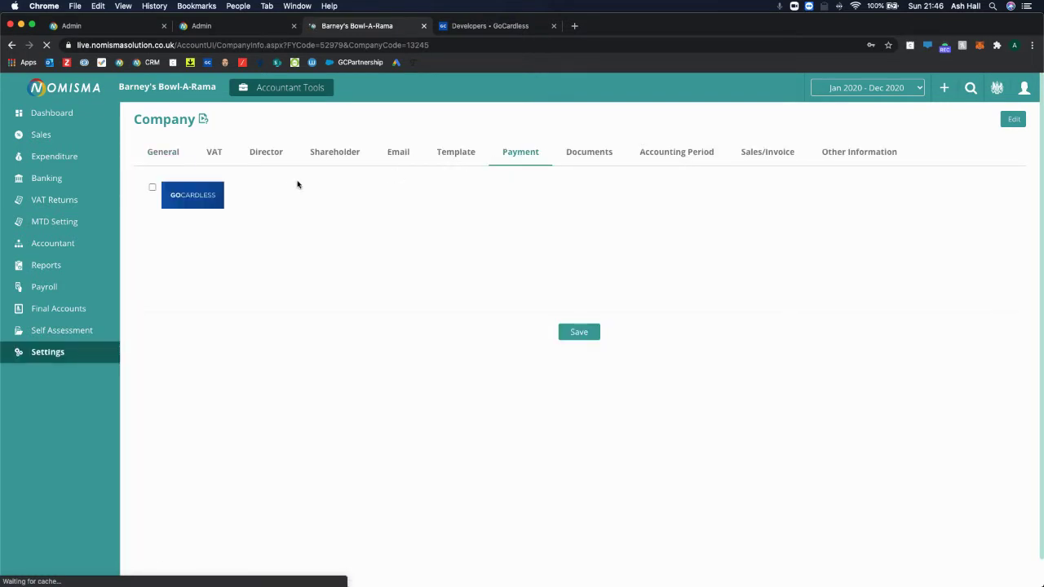
pyautogui.click(152, 188)
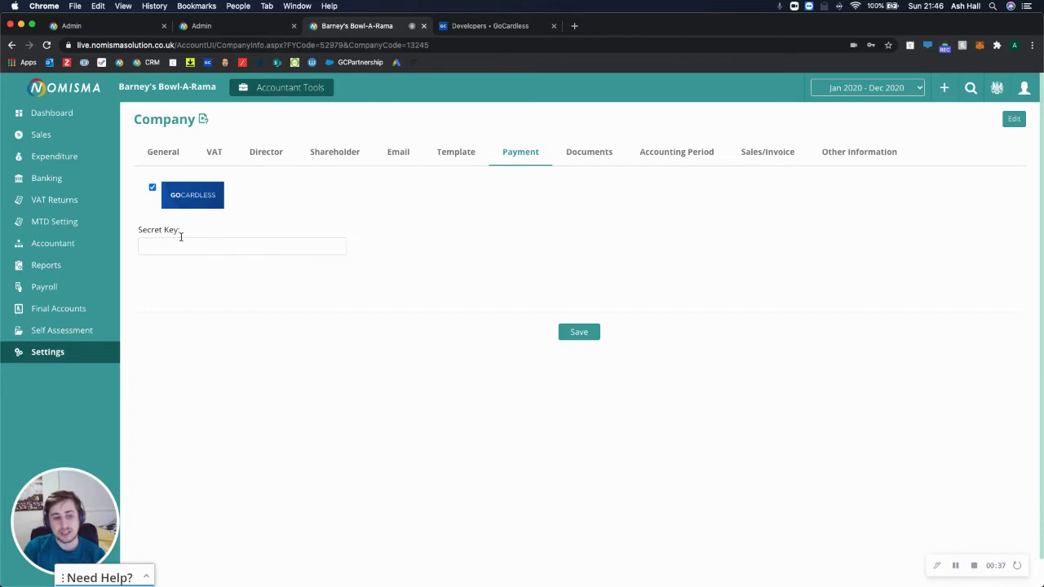
pyautogui.click(483, 27)
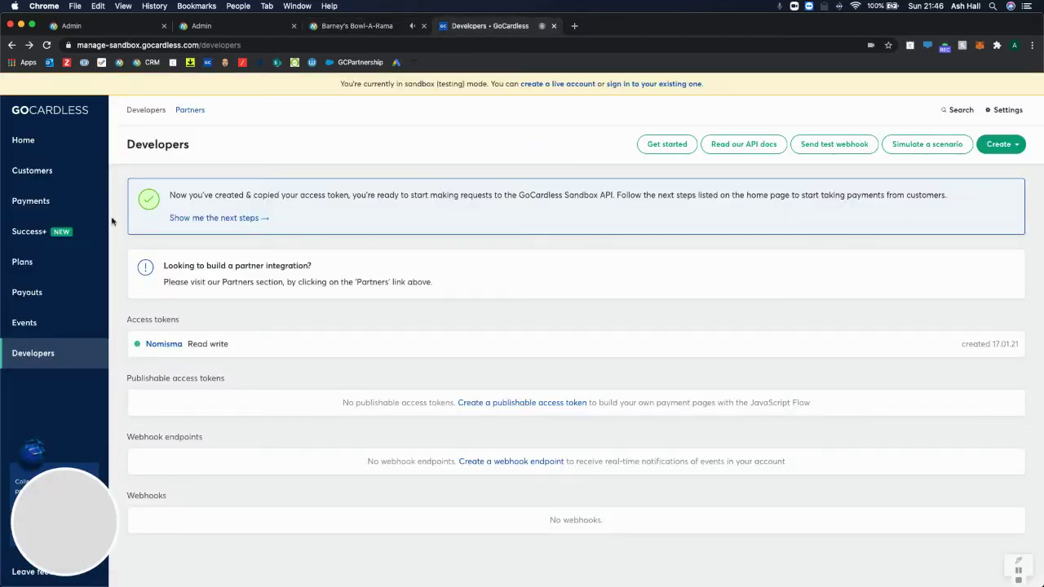
# Go to the GoCardless Developers page and start creating a new access token
pyautogui.click(25, 141)
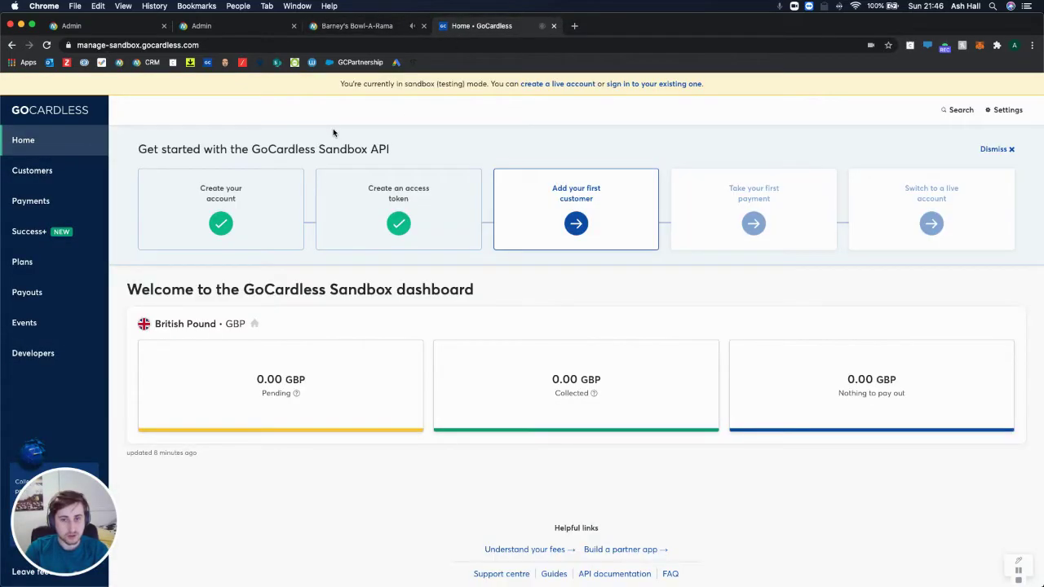
pyautogui.click(43, 358)
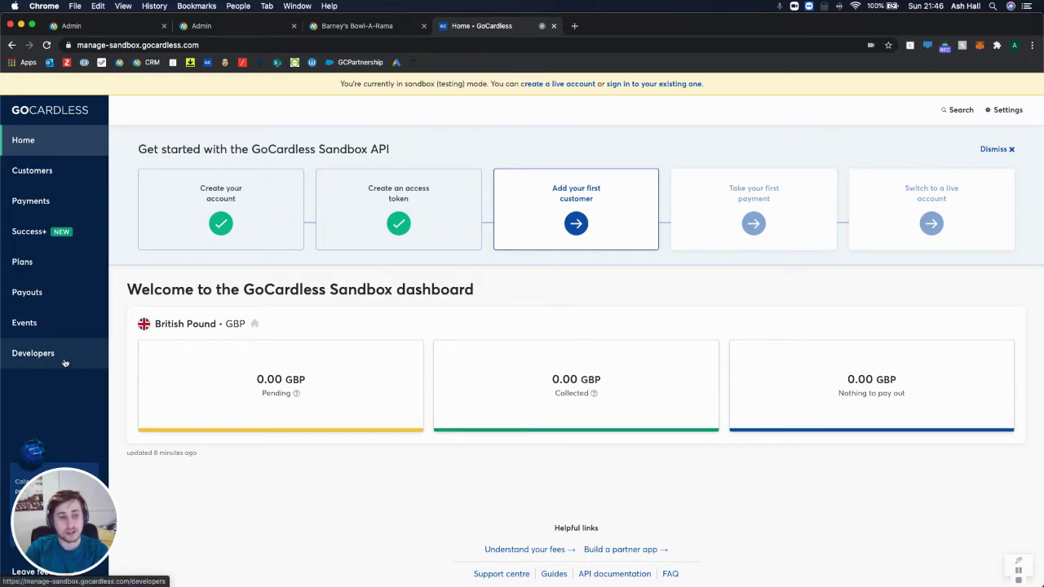
pyautogui.click(59, 356)
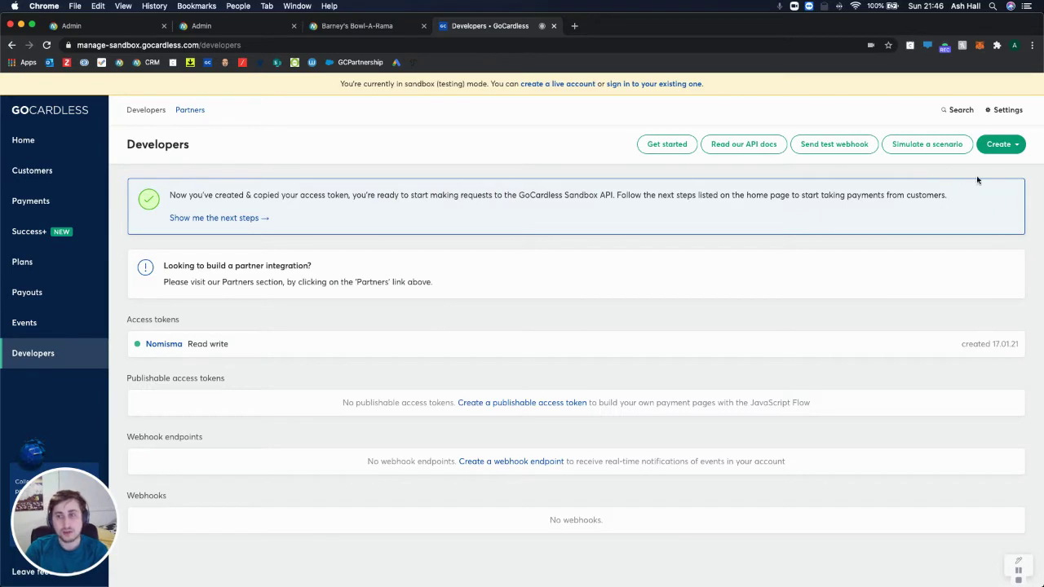
pyautogui.click(1011, 145)
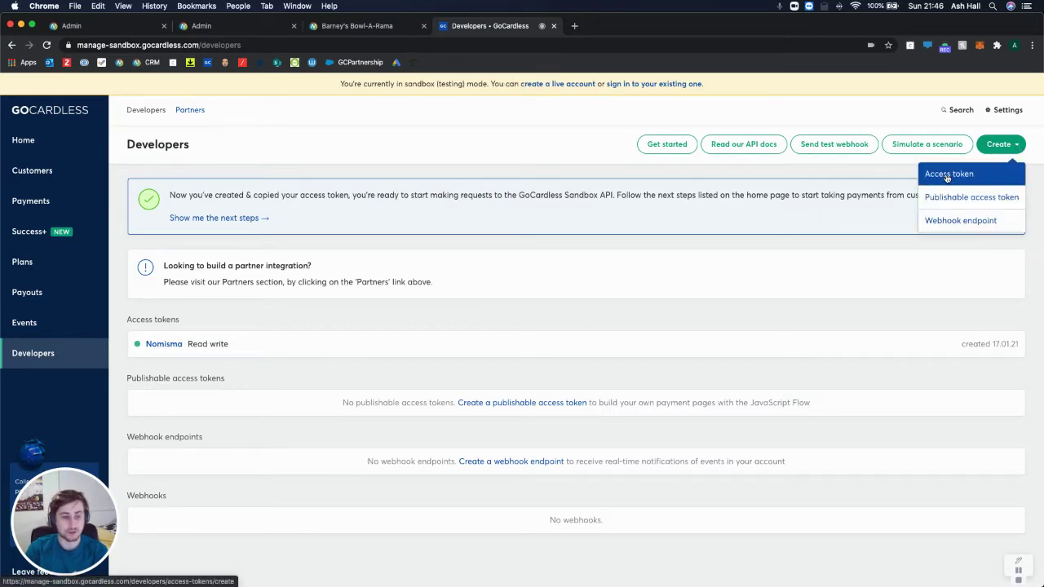
pyautogui.click(946, 174)
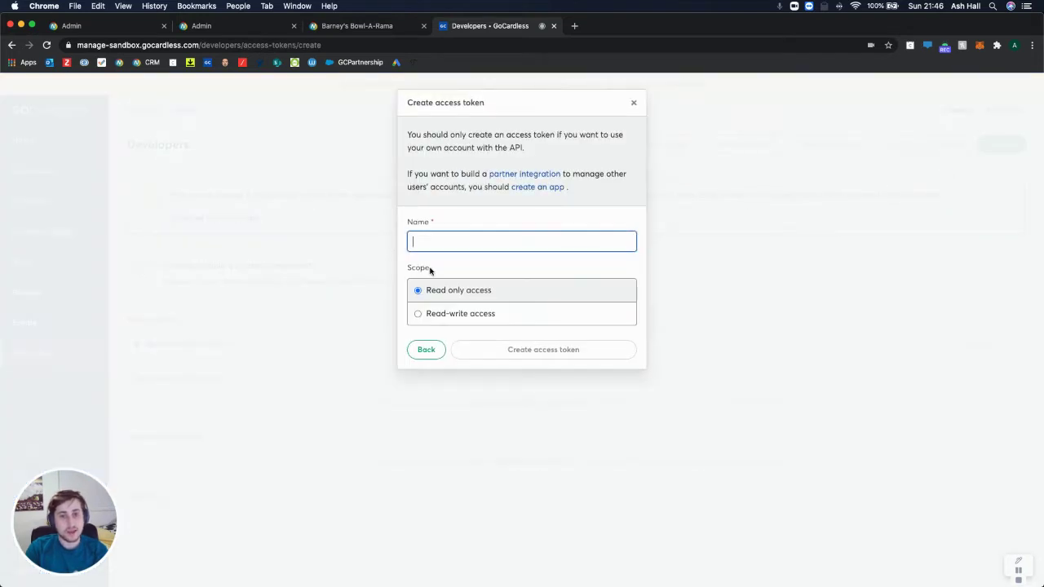
# Name the token 'Nomisma', give it read-write access, create it and copy it
pyautogui.click(460, 245)
pyautogui.write('Nomisma')
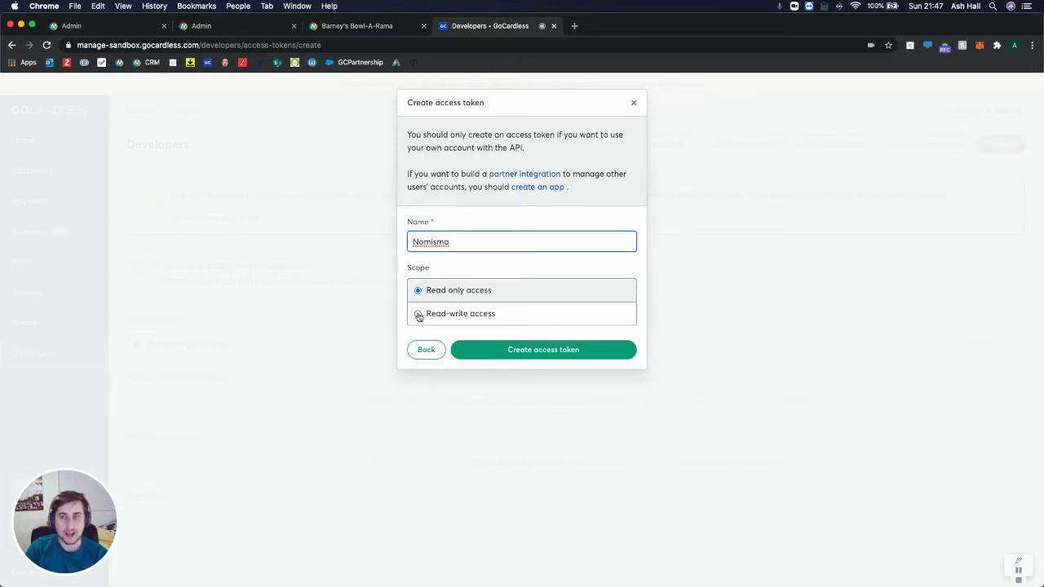
pyautogui.click(419, 315)
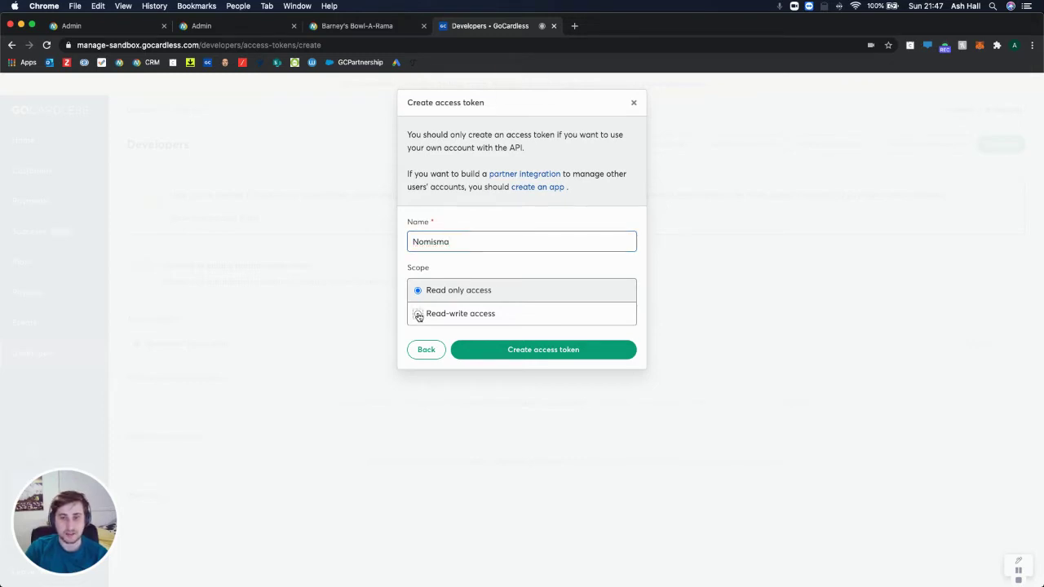
pyautogui.click(527, 350)
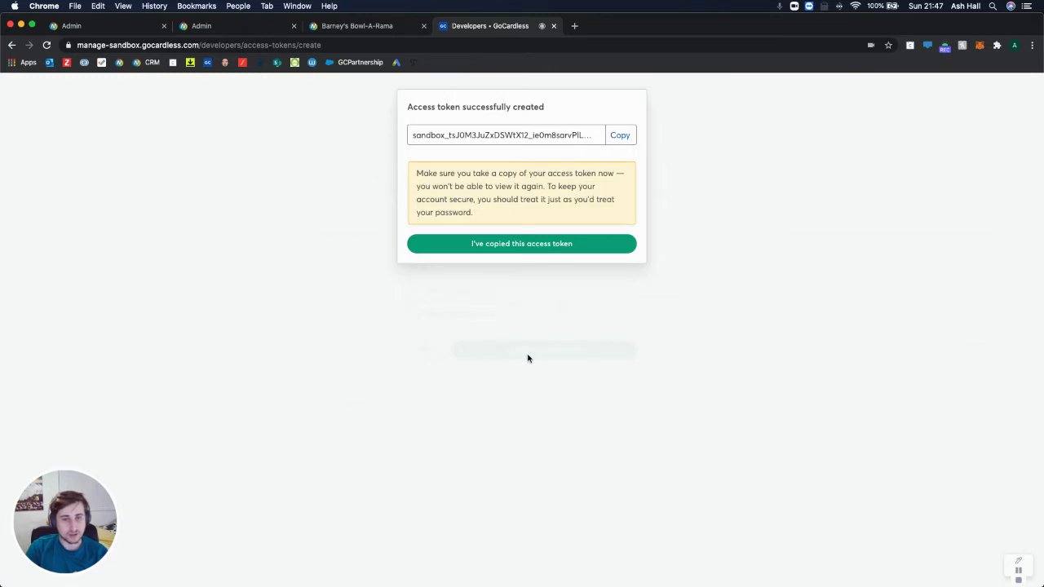
pyautogui.click(614, 141)
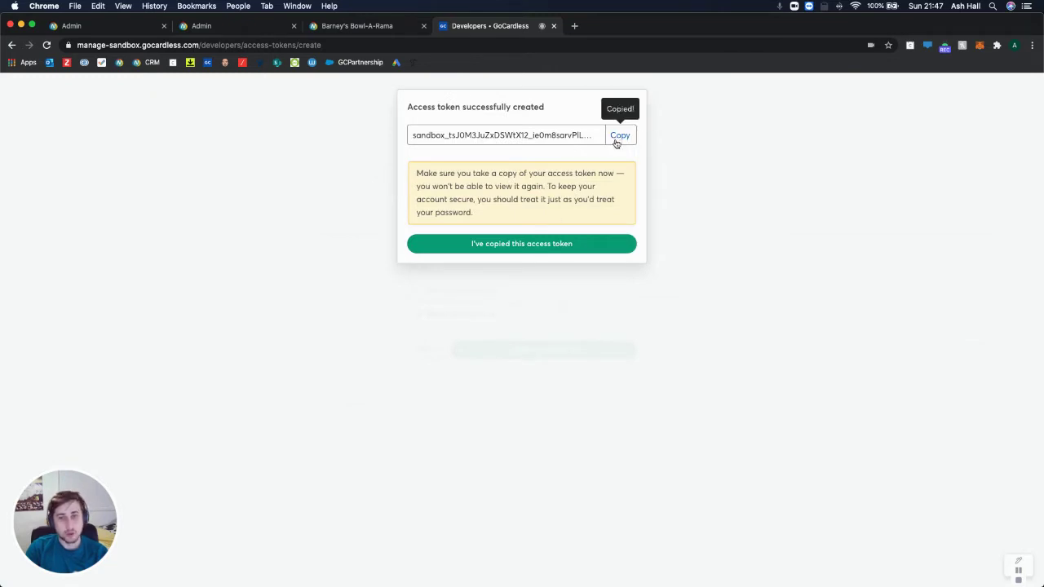
pyautogui.click(346, 25)
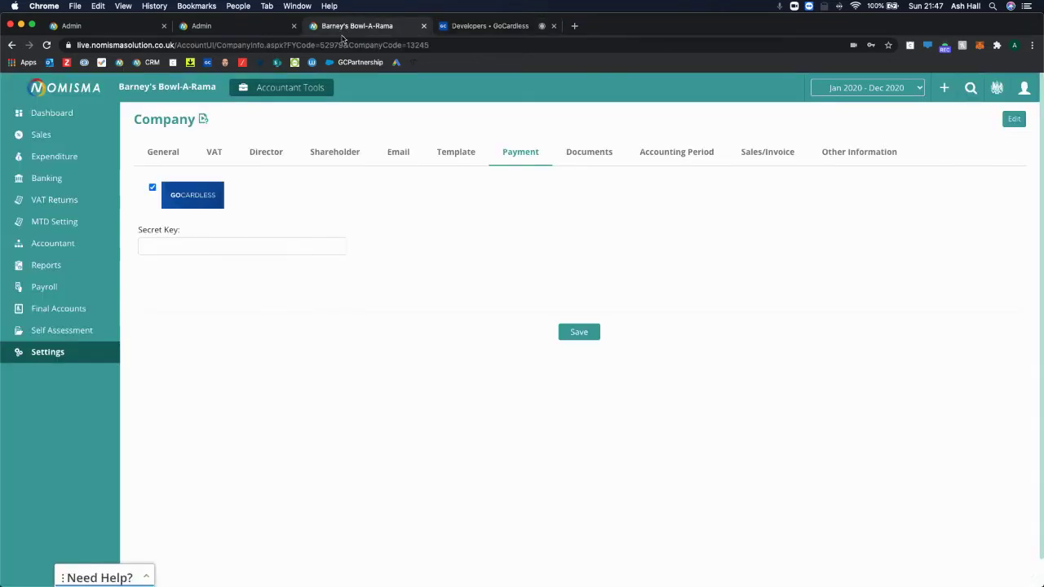
# Paste the access token into the Secret Key field, save, and show the Template settings
pyautogui.rightClick(209, 244)
pyautogui.click(236, 317)
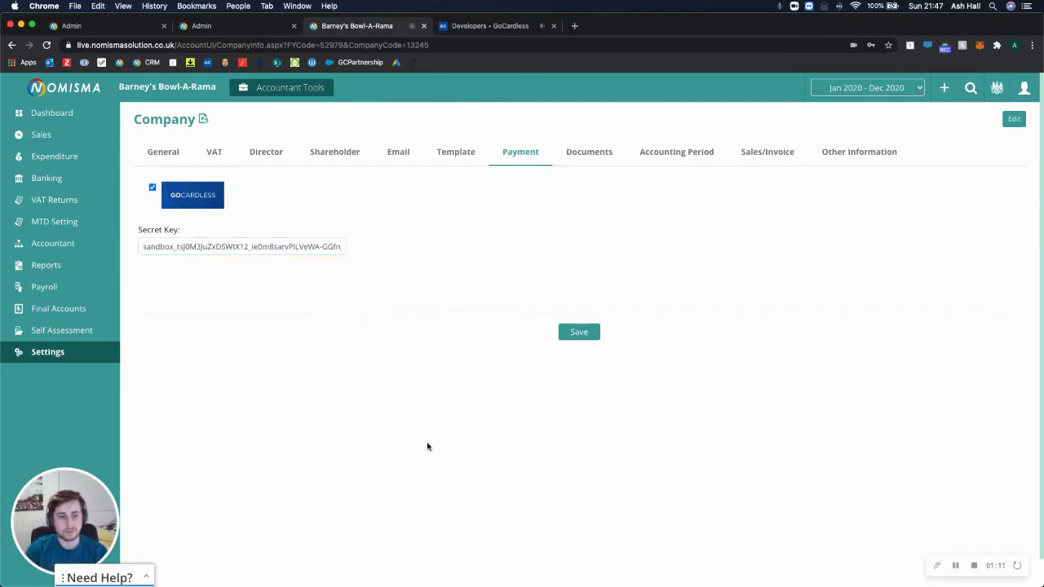
pyautogui.click(578, 332)
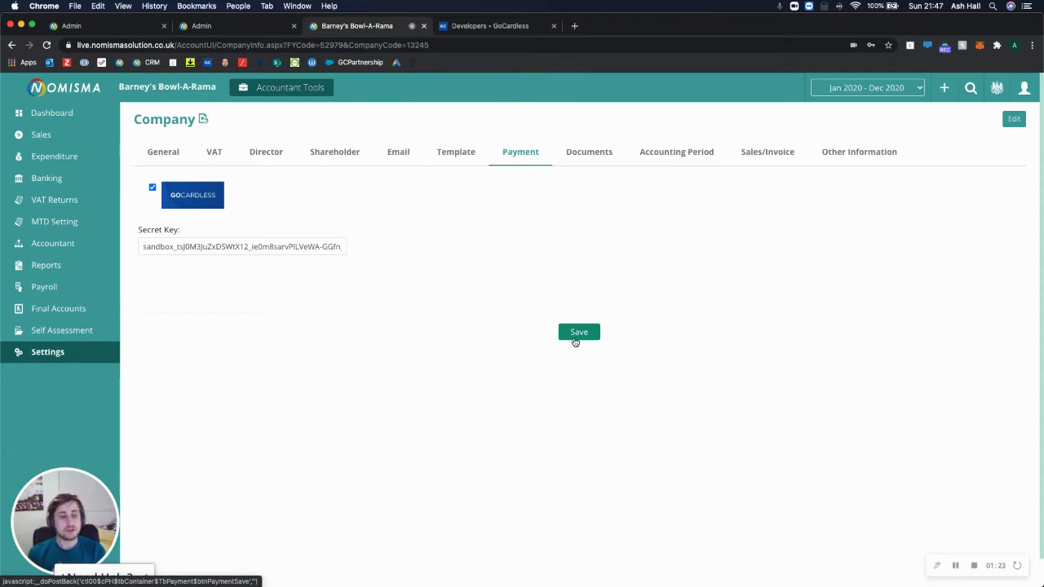
pyautogui.click(458, 158)
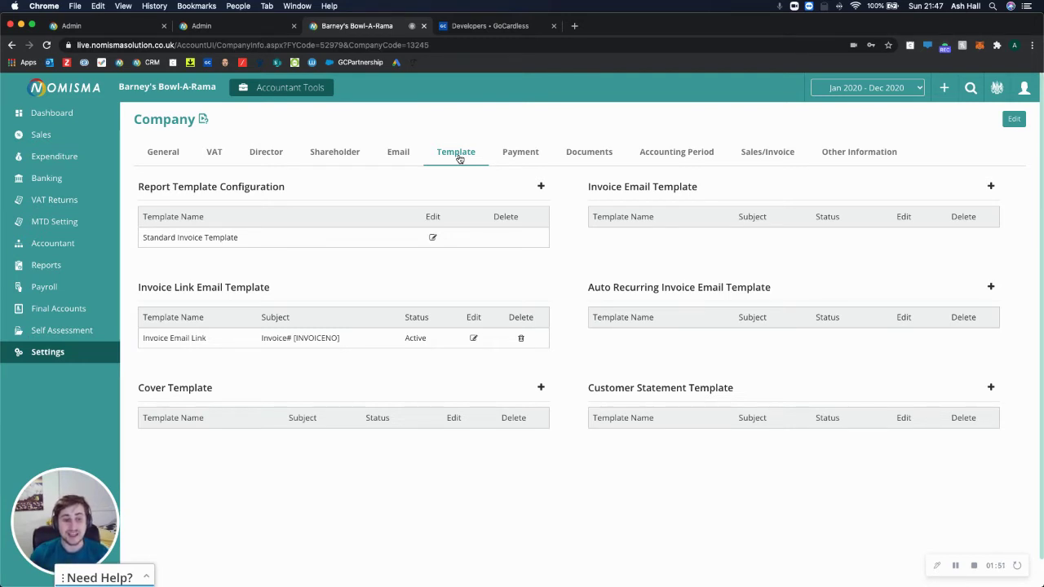
# Edit the Invoice Email Link template, check the [PayGoCardless] tag in its body, and save
pyautogui.moveTo(147, 287); pyautogui.dragTo(266, 289)
pyautogui.click(470, 360)
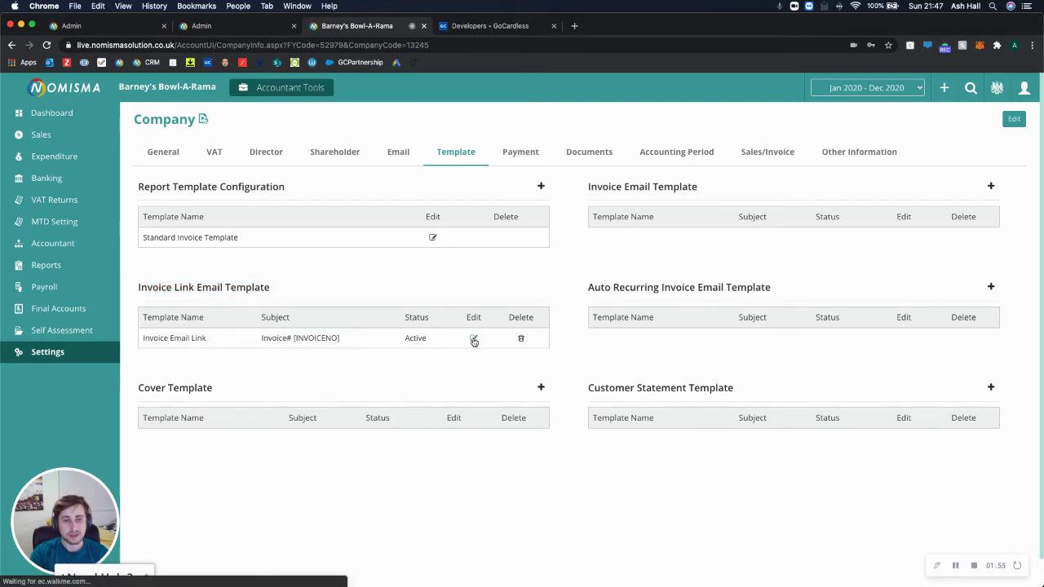
pyautogui.click(473, 340)
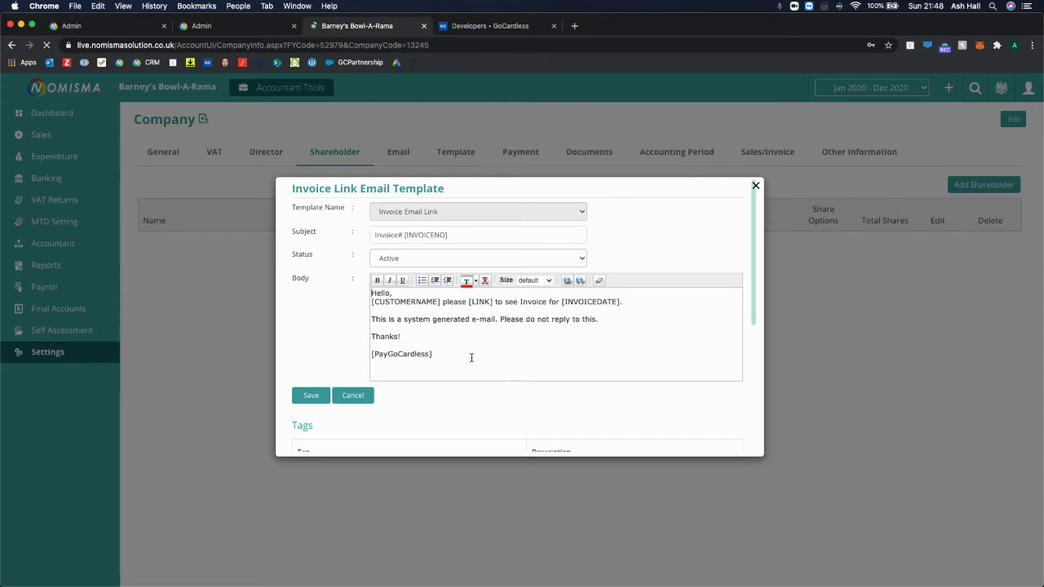
pyautogui.tripleClick(417, 353)
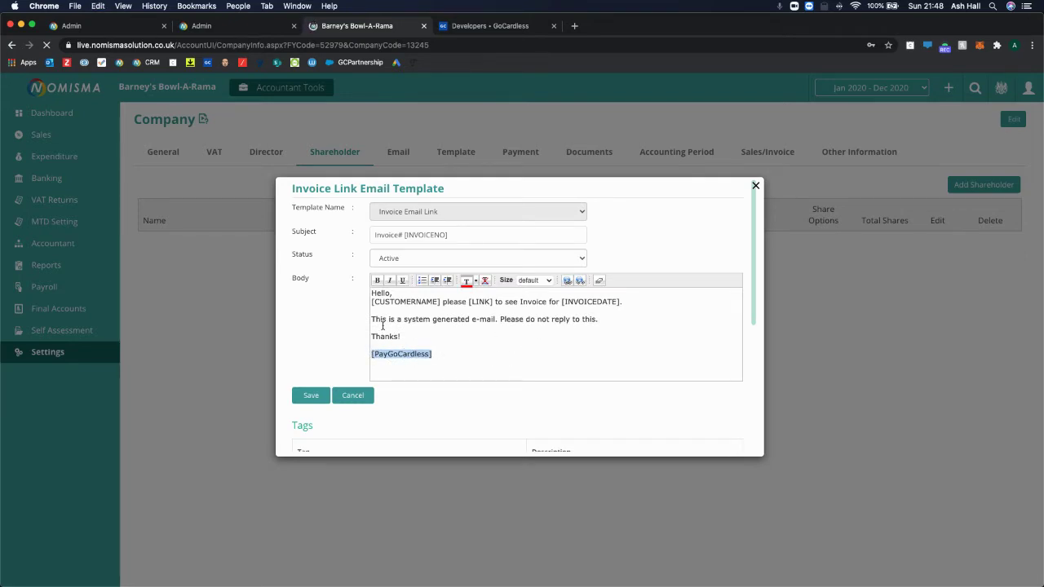
pyautogui.click(413, 346)
pyautogui.moveTo(432, 355); pyautogui.dragTo(371, 354)
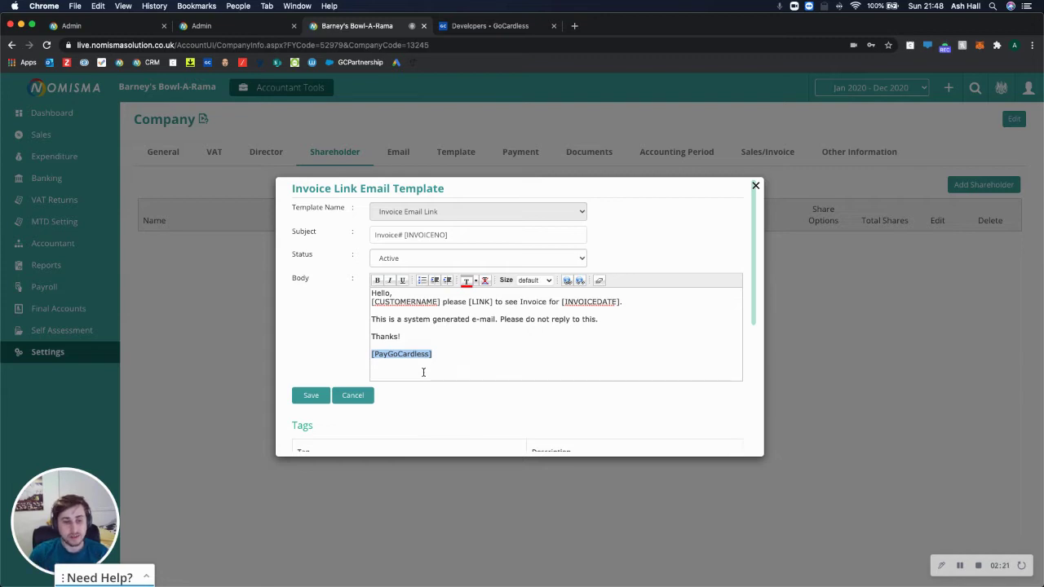
pyautogui.click(299, 399)
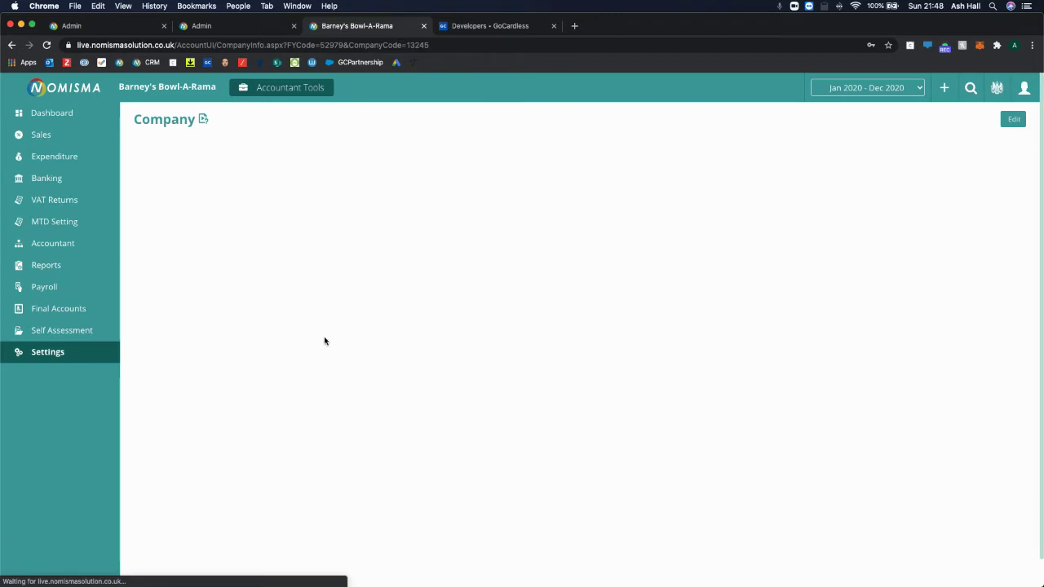
pyautogui.click(64, 137)
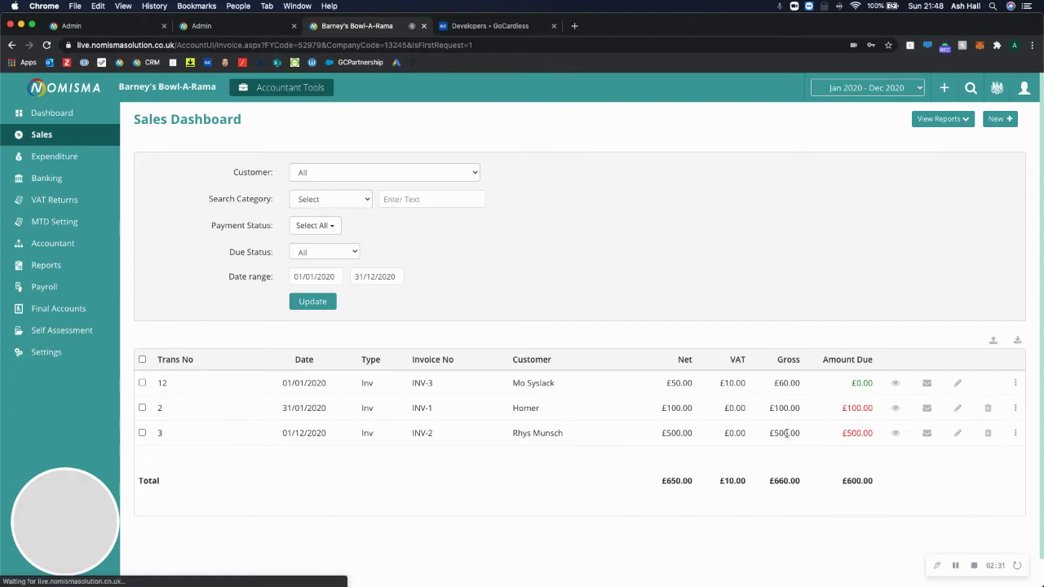
# Bring up INV-2's invoice link email and open its Pay By GoCardless link in a new tab
pyautogui.click(1015, 433)
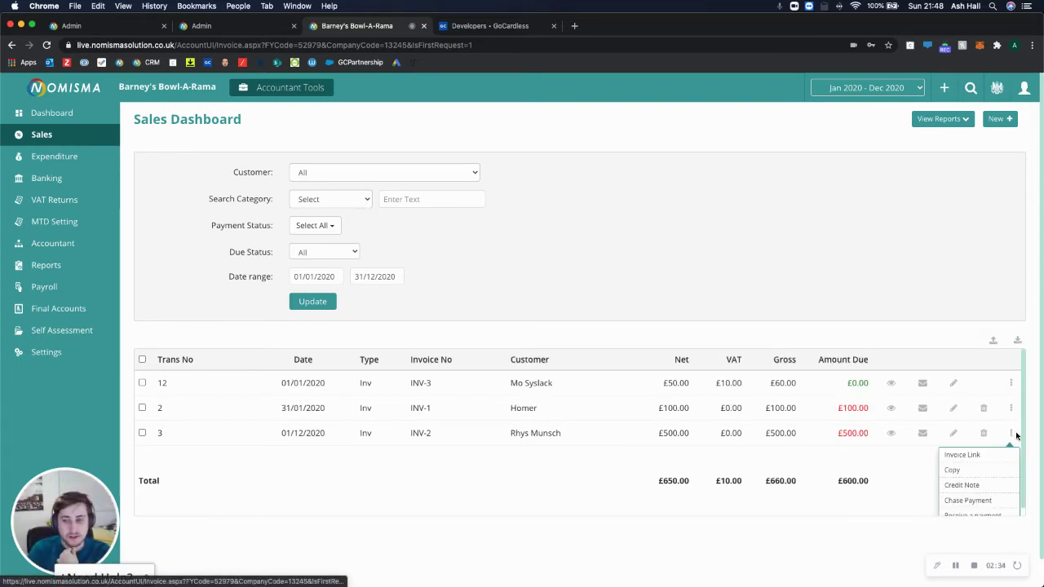
pyautogui.click(963, 455)
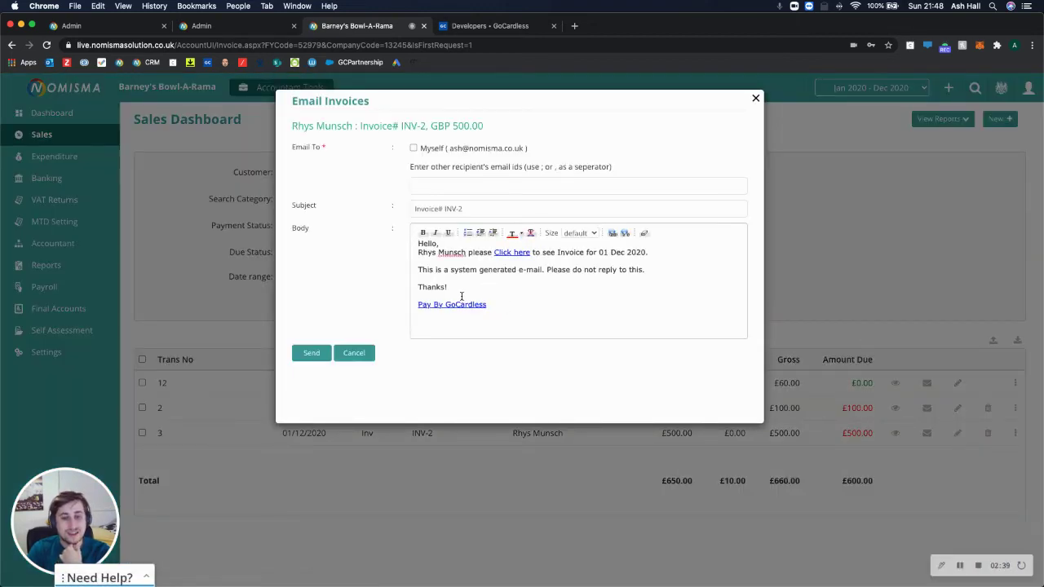
pyautogui.moveTo(419, 304); pyautogui.dragTo(469, 304)
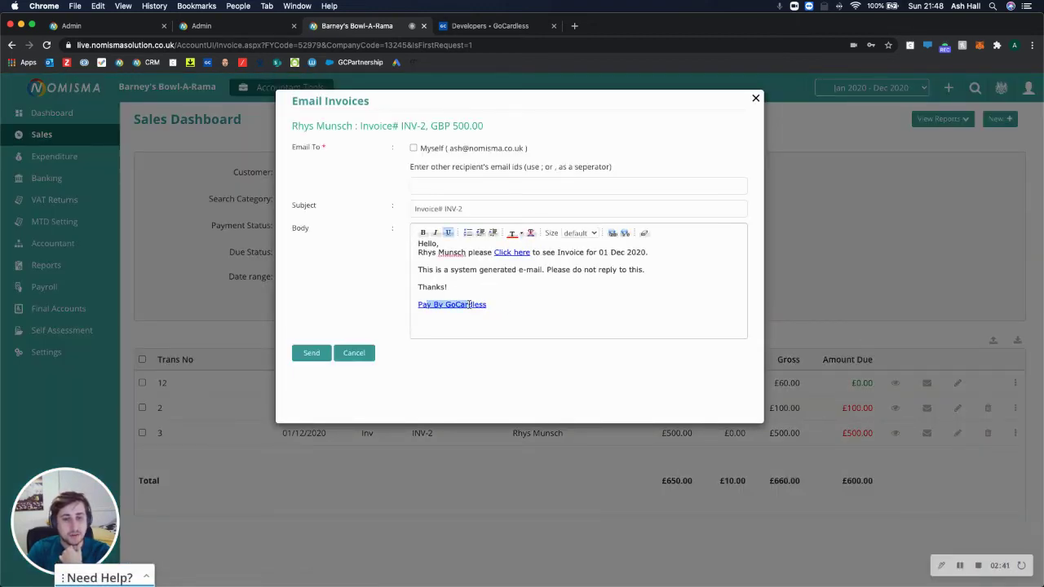
pyautogui.click(461, 305)
pyautogui.rightClick(459, 304)
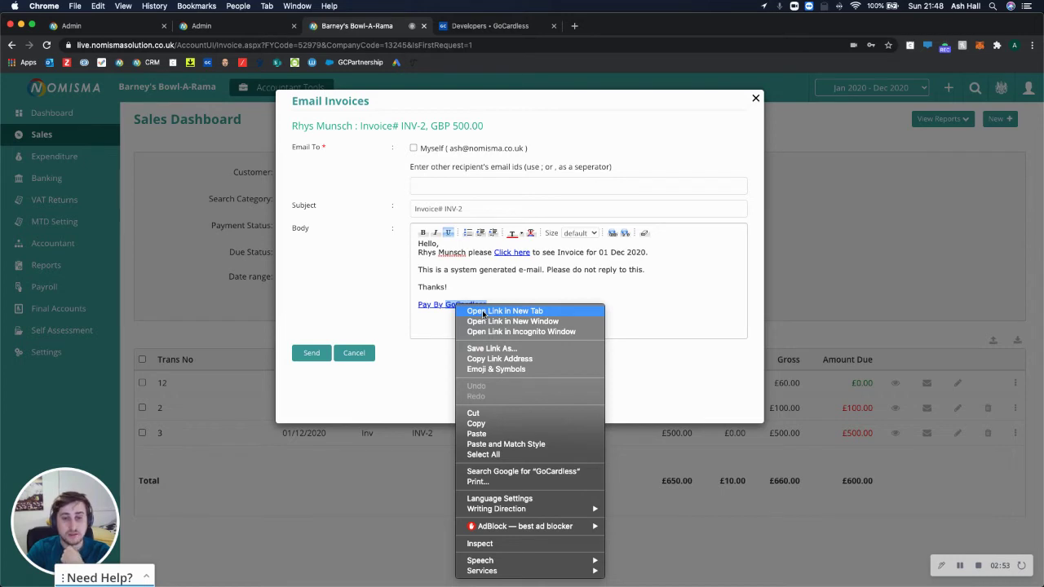
pyautogui.click(482, 310)
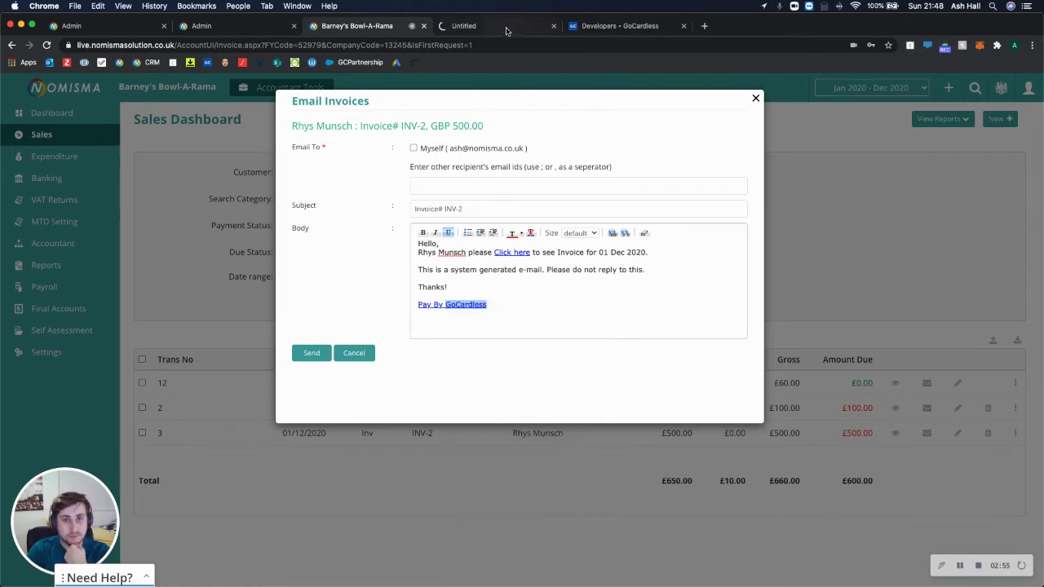
# Correct the first-name and last-name fields so each holds only its own name part
pyautogui.hotkey('ctrl', 'Tab')
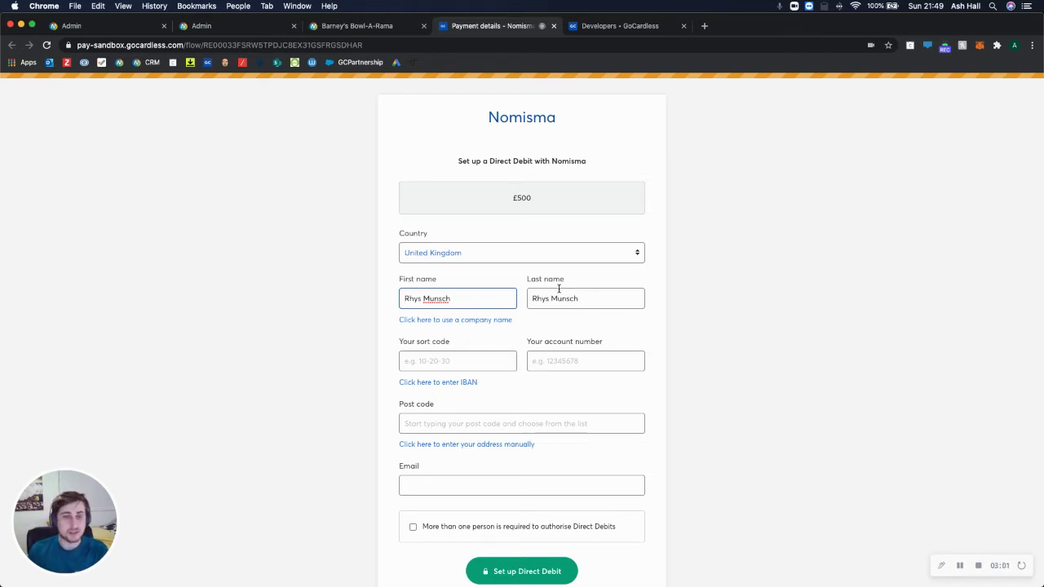
pyautogui.tripleClick(503, 296)
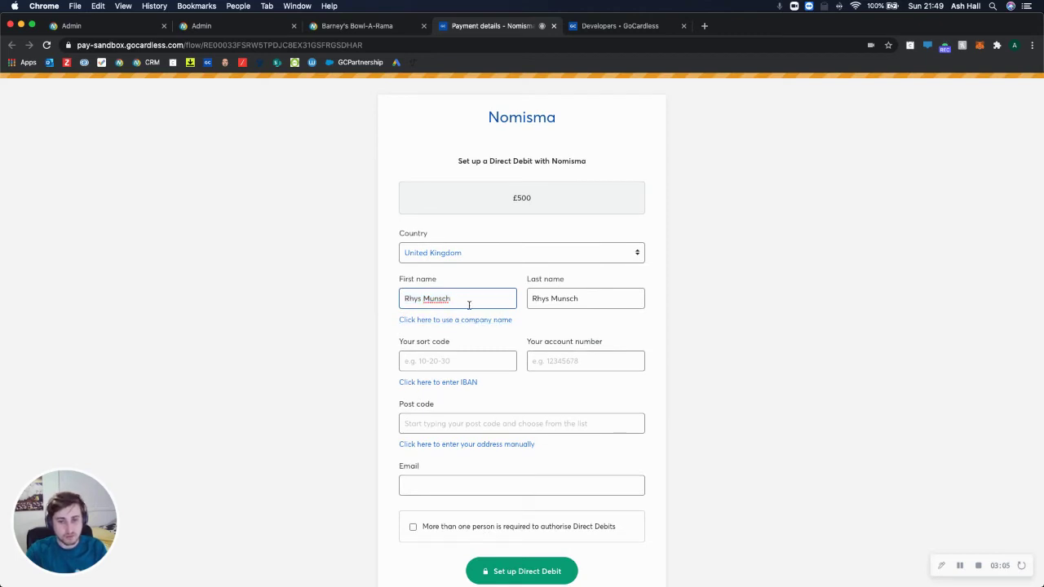
pyautogui.moveTo(468, 303); pyautogui.dragTo(423, 301)
pyautogui.press('BackSpace')
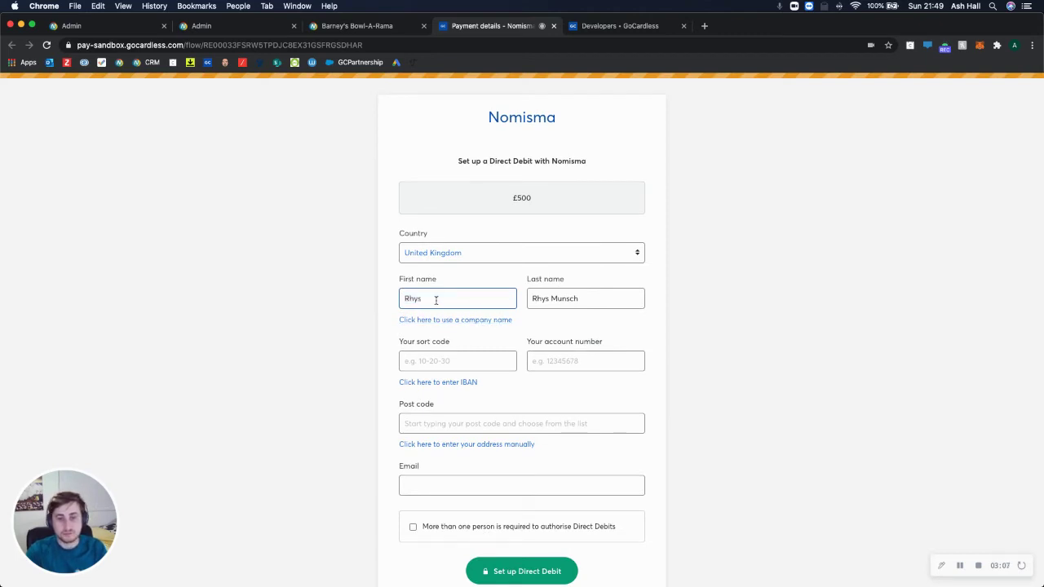
pyautogui.moveTo(530, 298); pyautogui.dragTo(552, 298)
pyautogui.press('BackSpace')
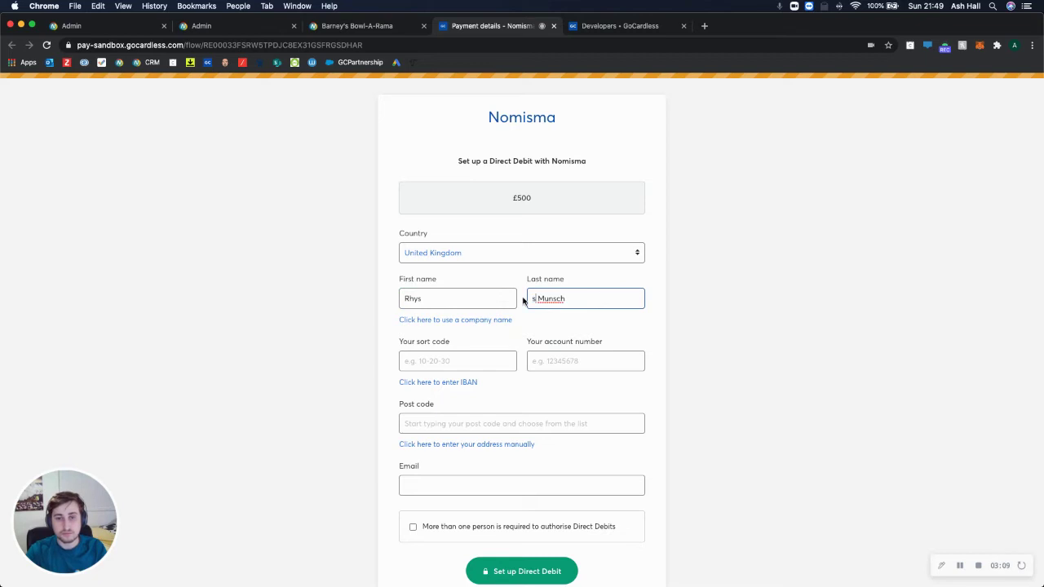
pyautogui.click(473, 353)
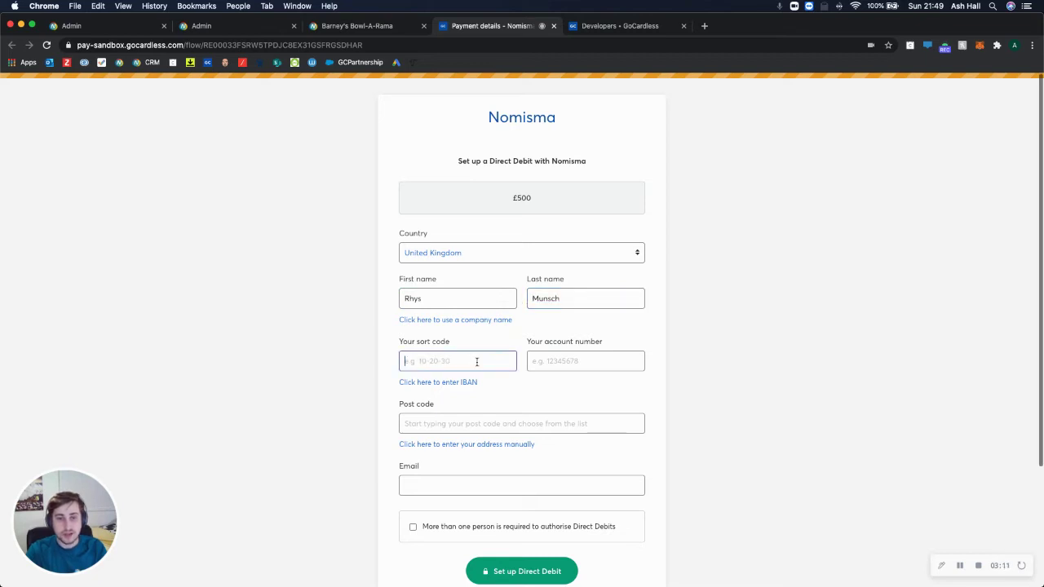
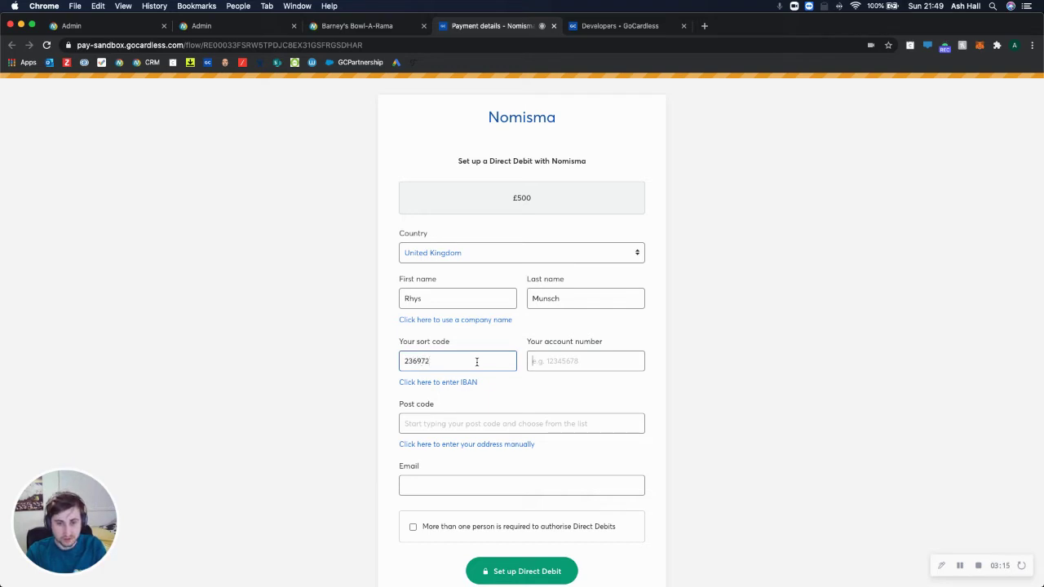
pyautogui.press('Tab')
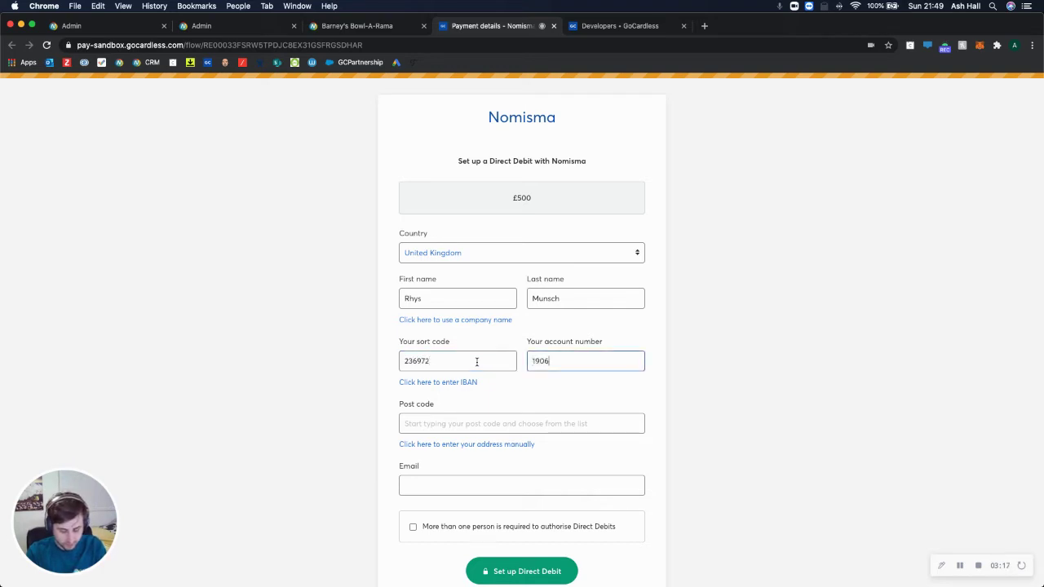
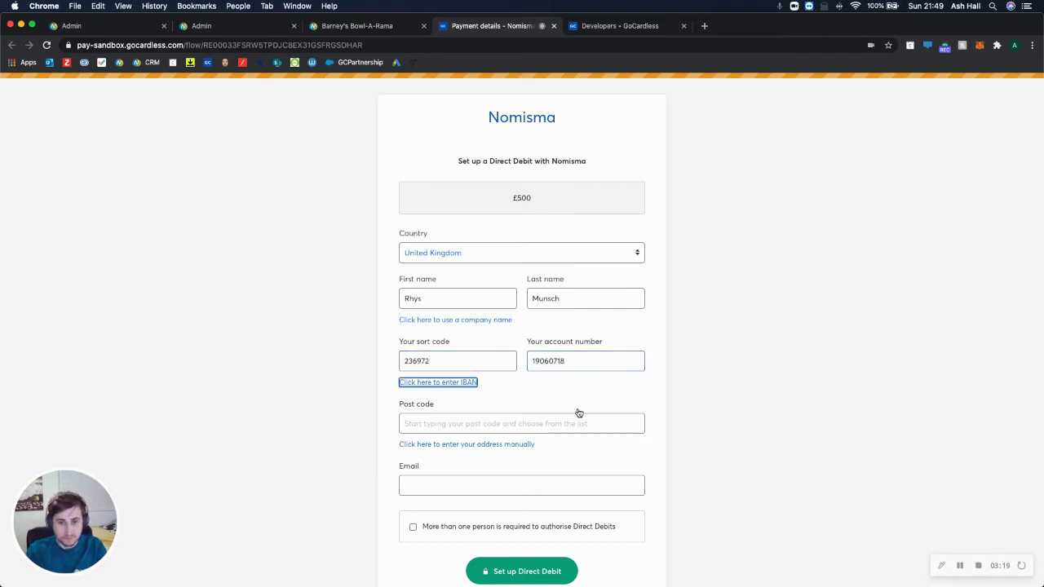
pyautogui.click(566, 421)
pyautogui.scroll(-3, 517, 424)
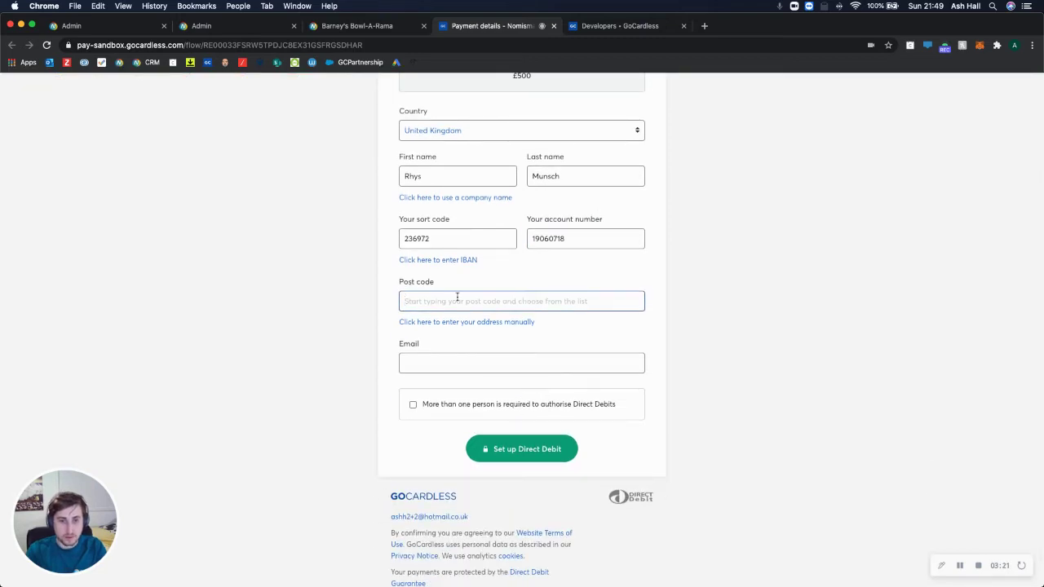
pyautogui.write('tn99')
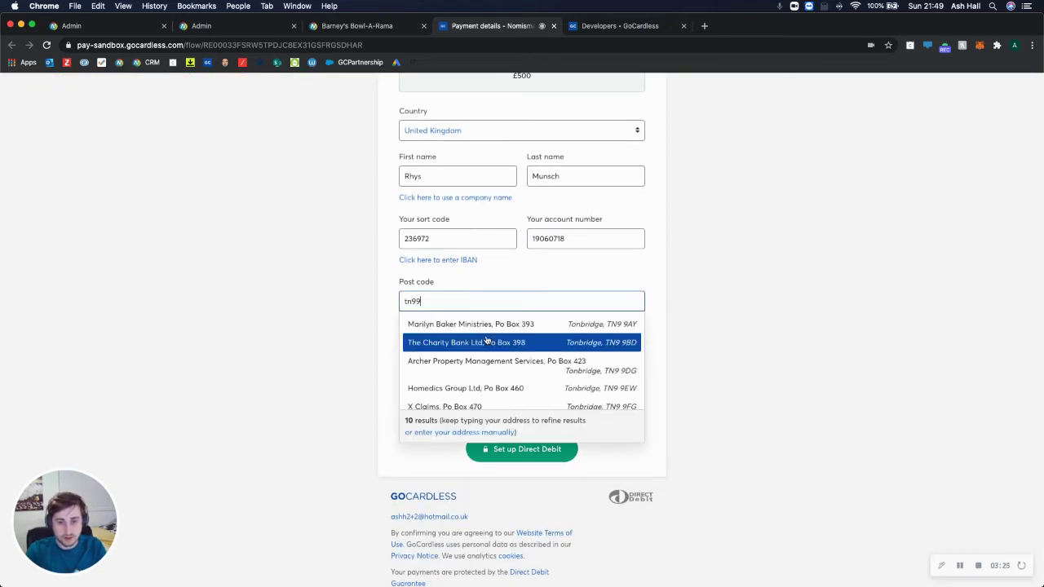
pyautogui.click(486, 341)
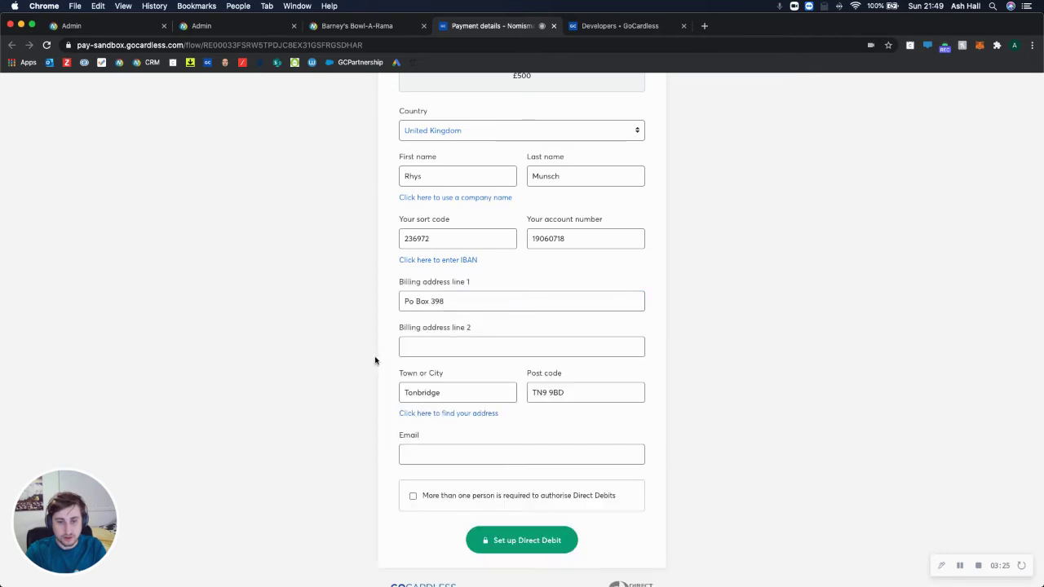
pyautogui.scroll(-3, 397, 367)
# Fill in the customer's e-mail, then submit and confirm the Direct Debit
pyautogui.click(447, 334)
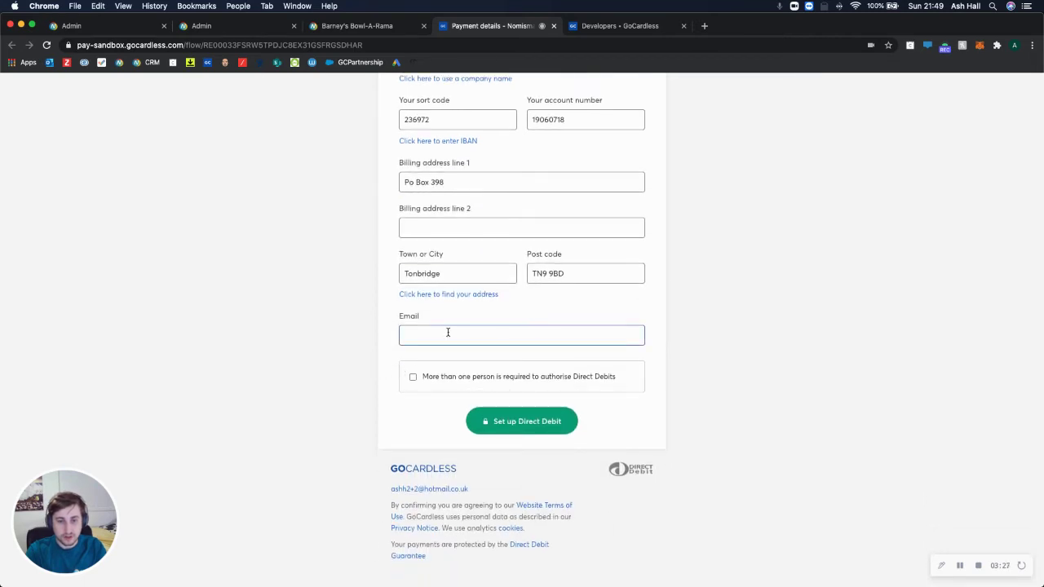
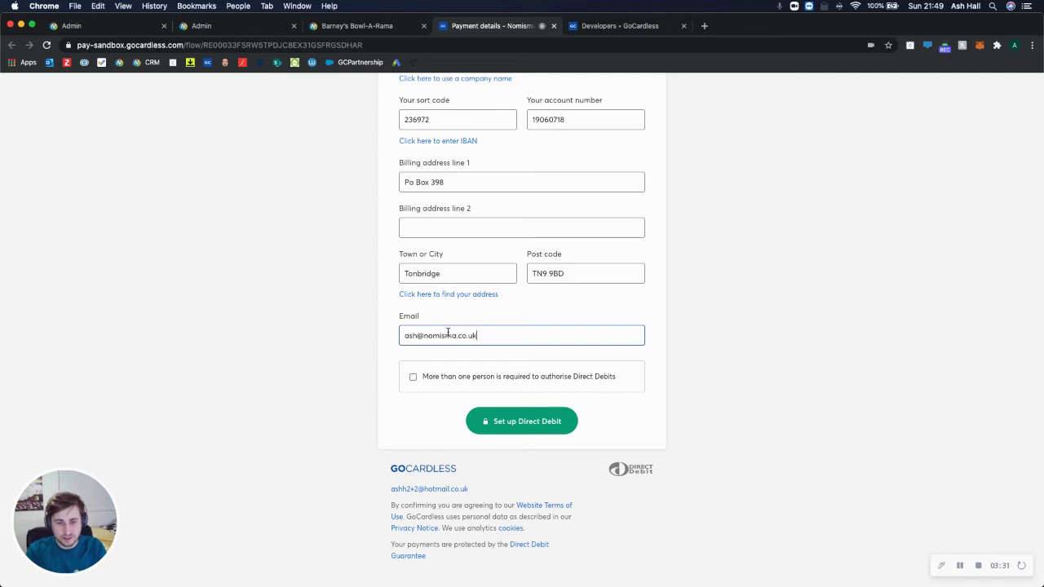
pyautogui.click(496, 422)
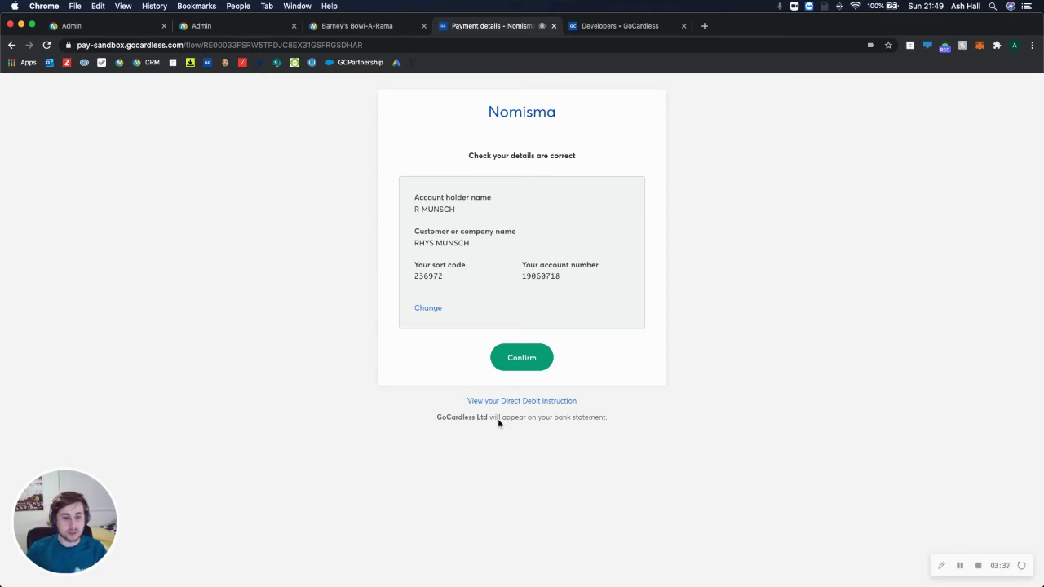
pyautogui.click(521, 359)
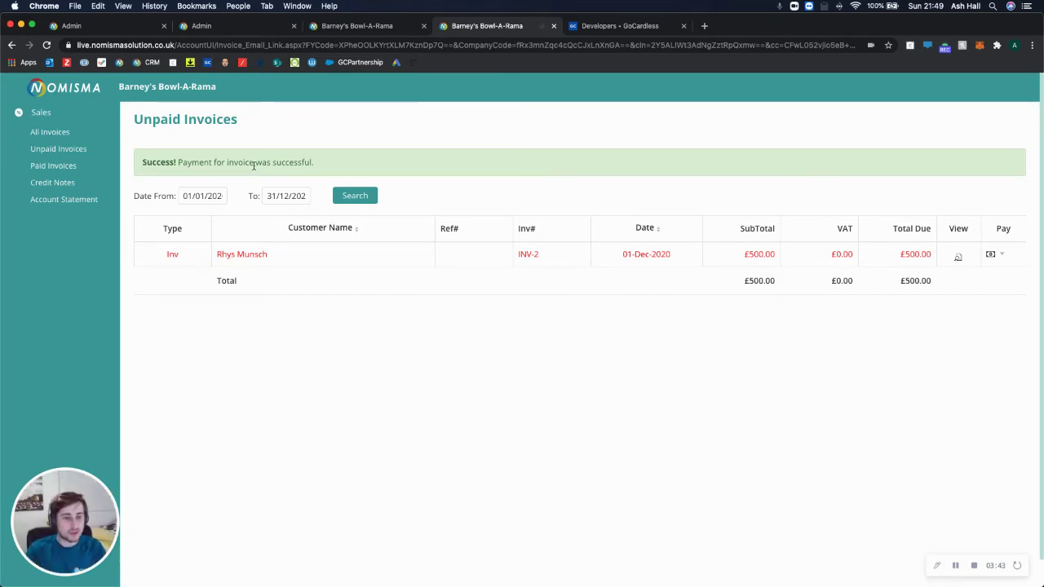
# Close the duplicate invoice tab and the Email Invoices dialog, returning to the invoice list
pyautogui.moveTo(183, 163); pyautogui.dragTo(299, 162)
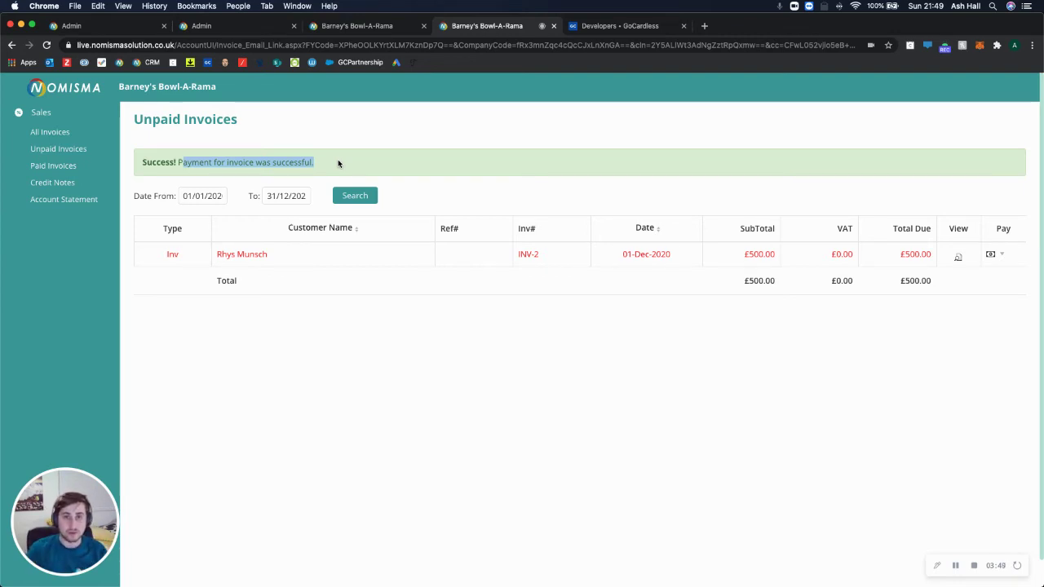
pyautogui.click(384, 26)
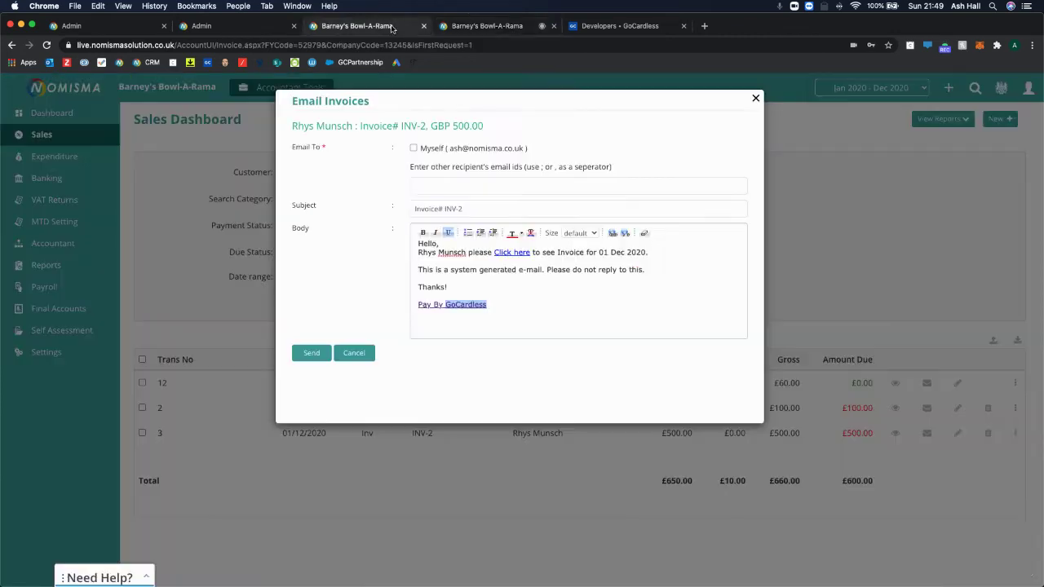
pyautogui.click(553, 26)
pyautogui.click(756, 100)
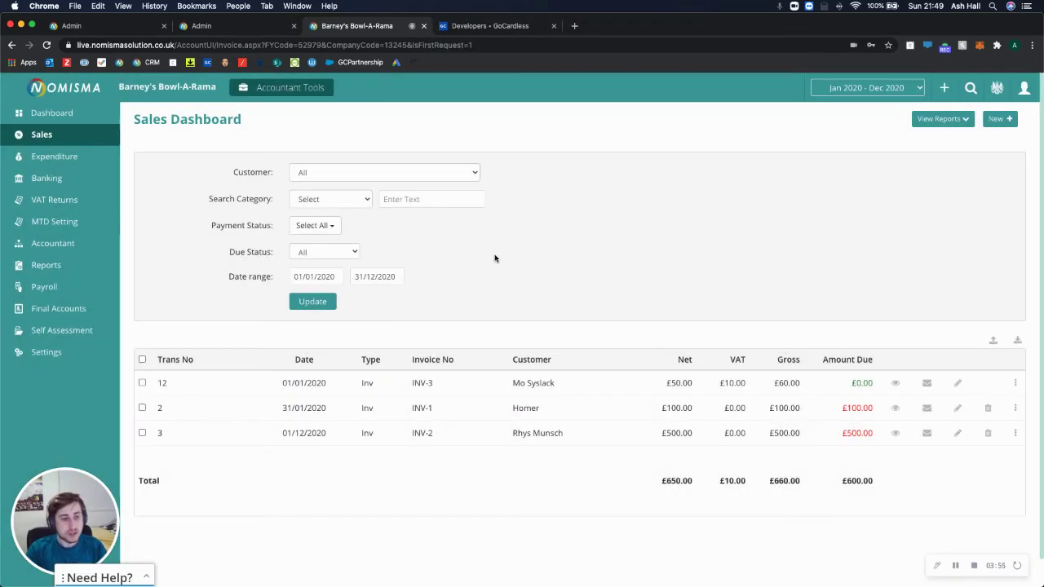
pyautogui.moveTo(866, 433); pyautogui.dragTo(336, 432)
pyautogui.click(520, 474)
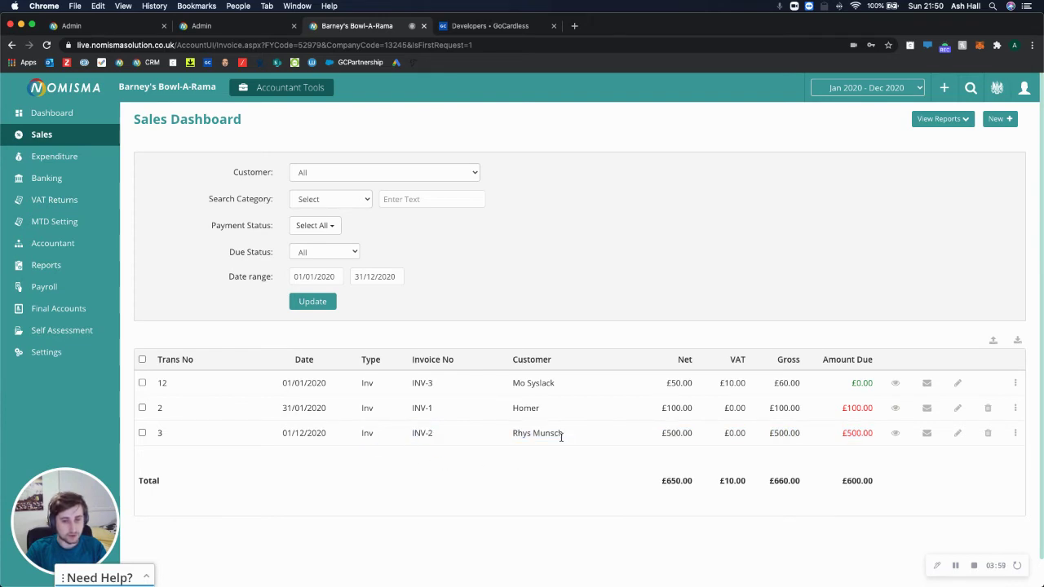
# Dismiss the access token notice and open the new customer's record with its 500.00 GBP payment
pyautogui.click(494, 25)
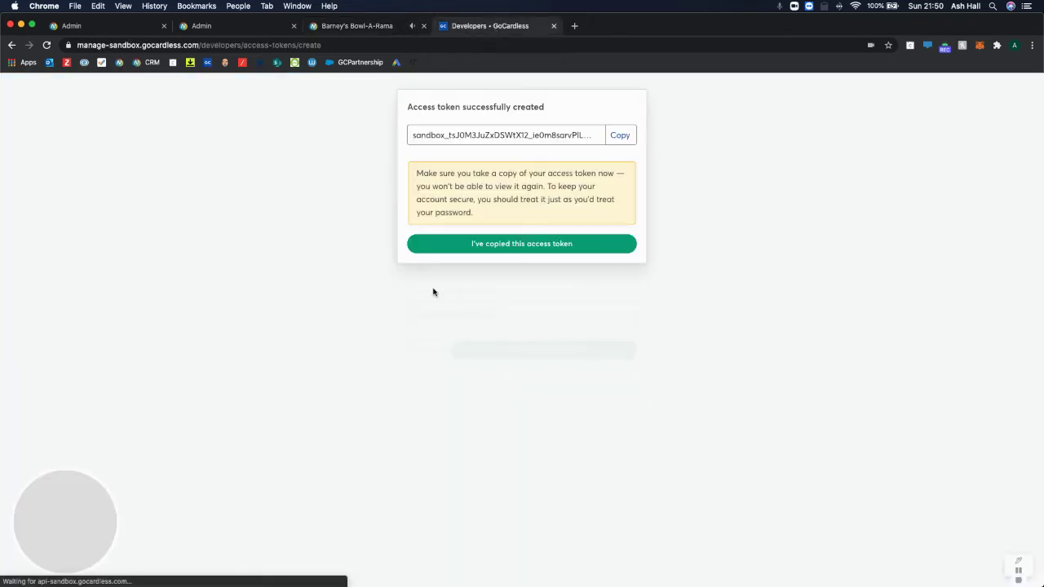
pyautogui.click(321, 149)
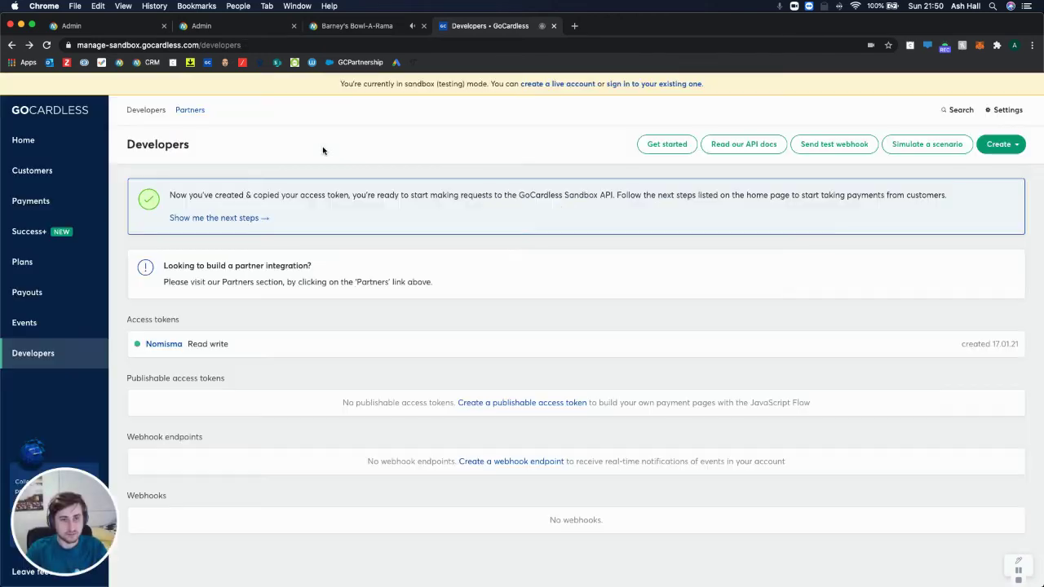
pyautogui.click(57, 171)
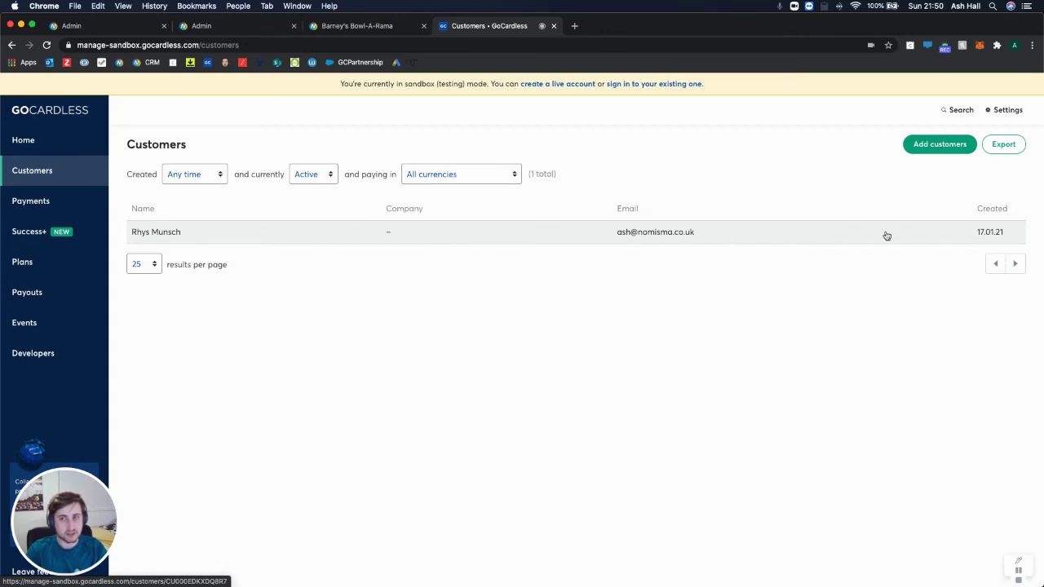
pyautogui.click(982, 233)
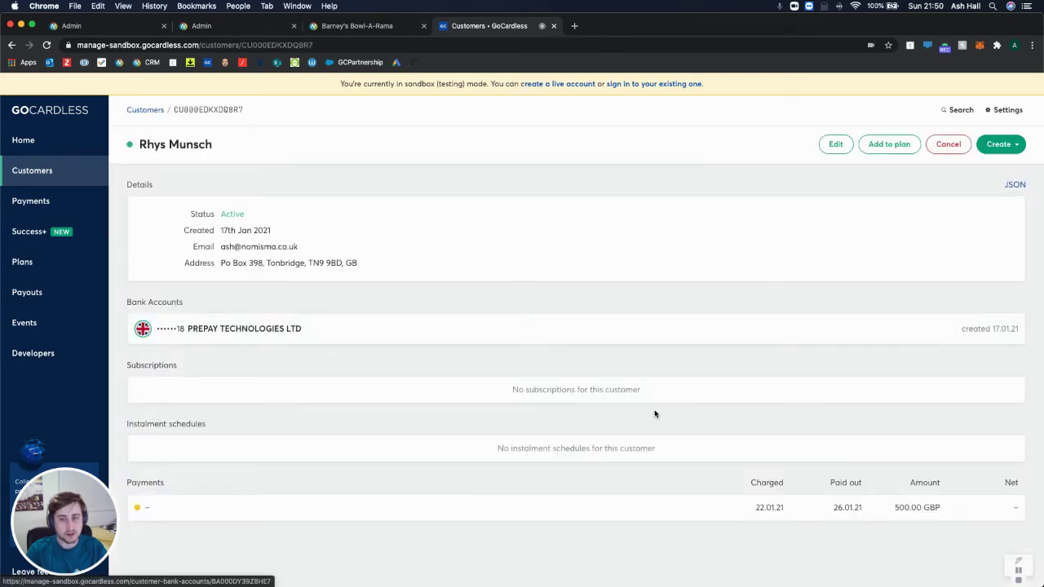
pyautogui.scroll(-1, 387, 438)
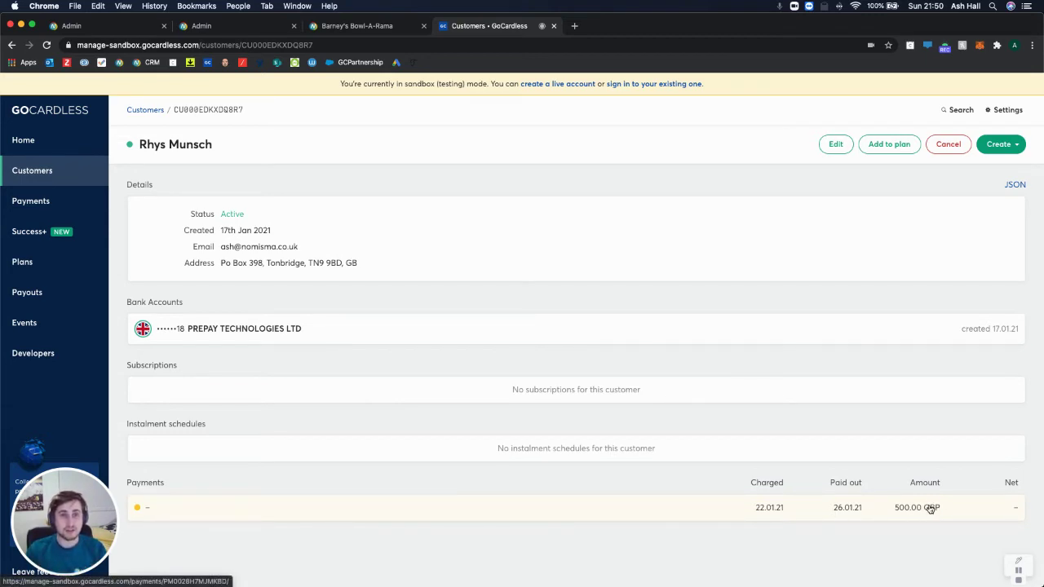
# Open the £100 invoice INV-1's Pay By GoCardless link in a new tab and view it
pyautogui.click(352, 26)
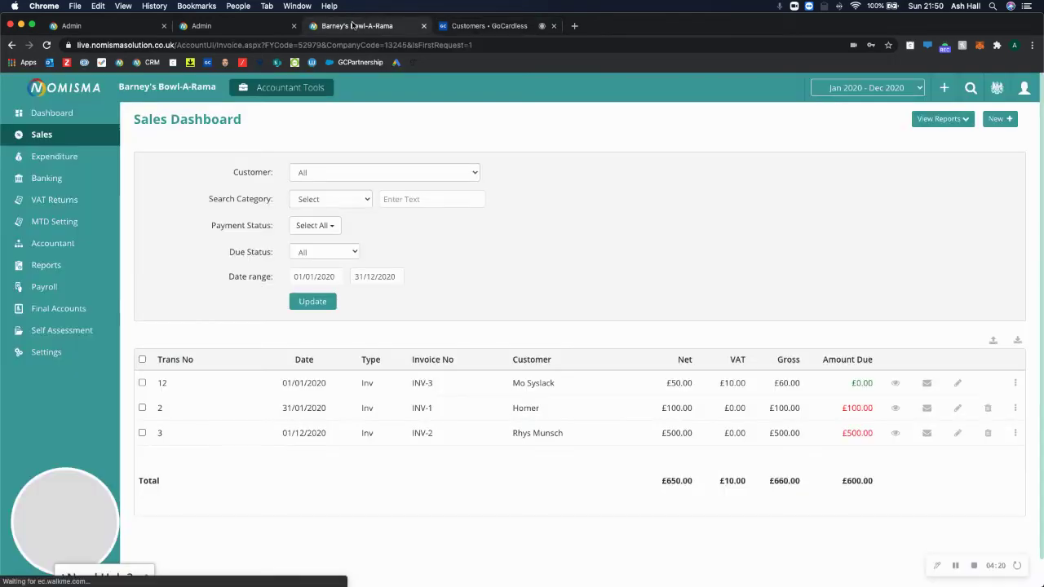
pyautogui.click(1016, 410)
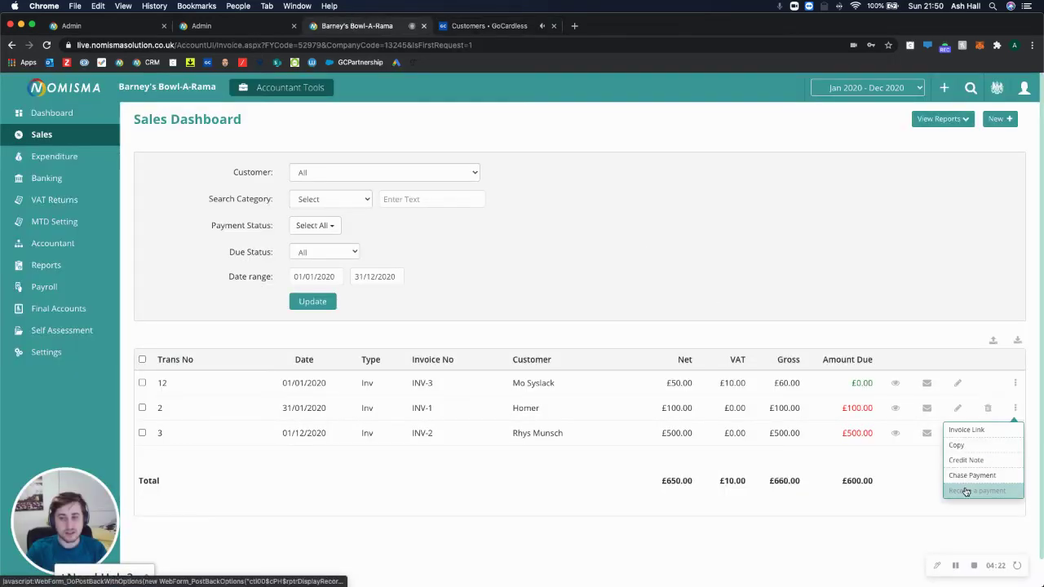
pyautogui.click(966, 429)
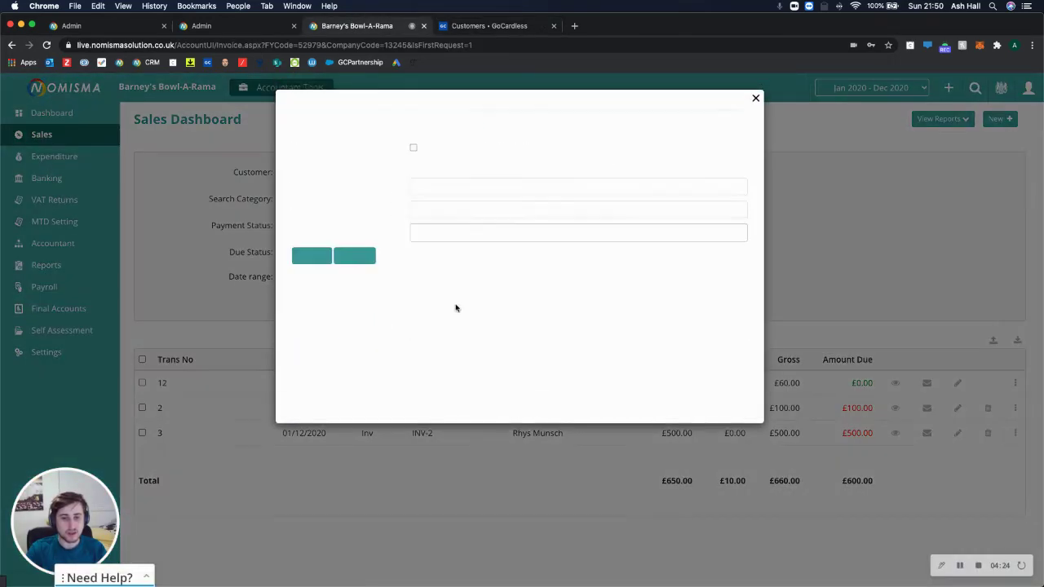
pyautogui.rightClick(448, 307)
pyautogui.click(454, 310)
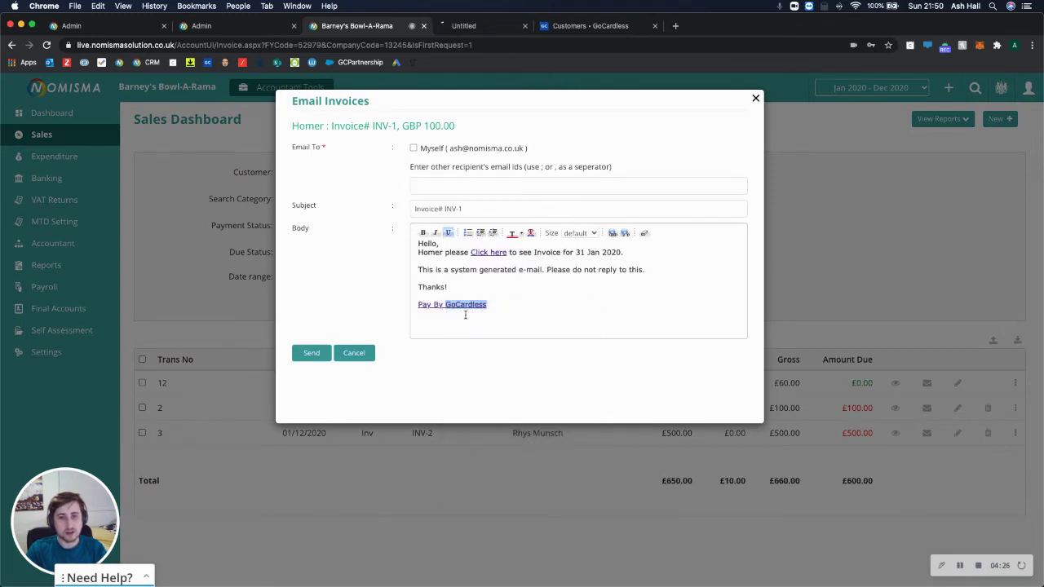
pyautogui.hotkey('ctrl', 'Tab')
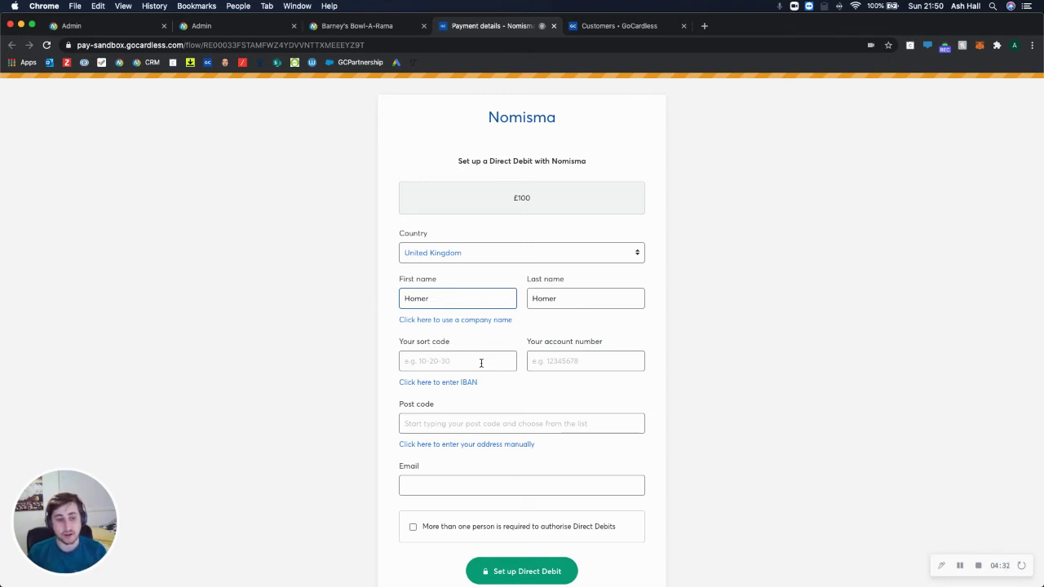
# Close the payment tab and the Email Invoices dialog to return to the Sales Dashboard
pyautogui.click(552, 26)
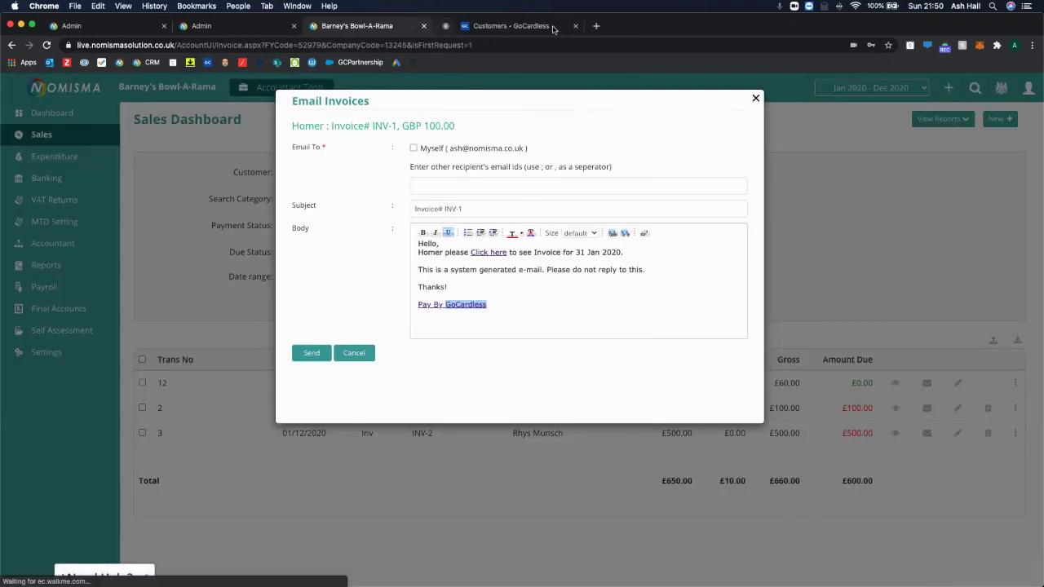
pyautogui.click(752, 98)
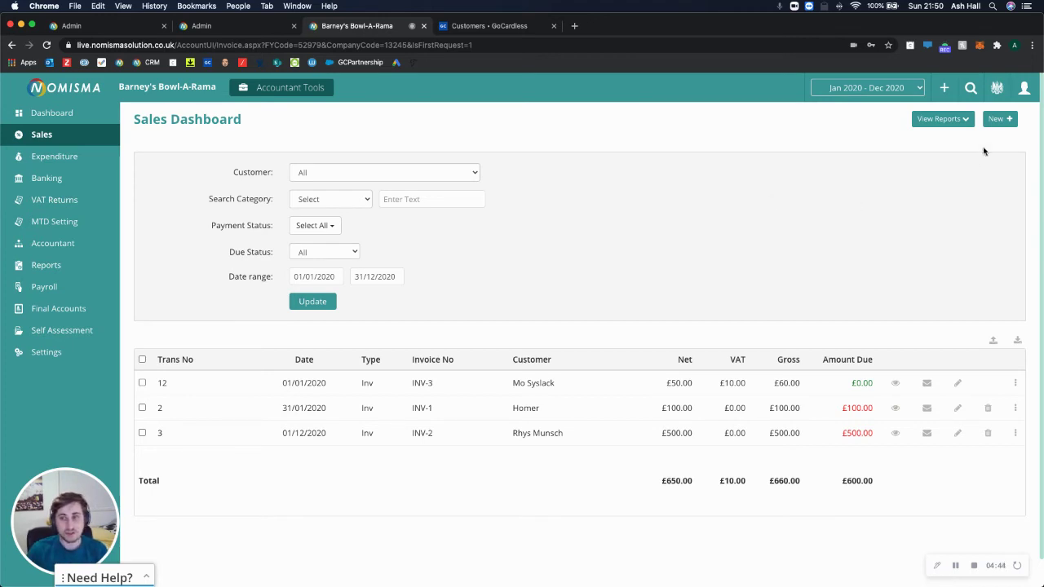
pyautogui.click(996, 120)
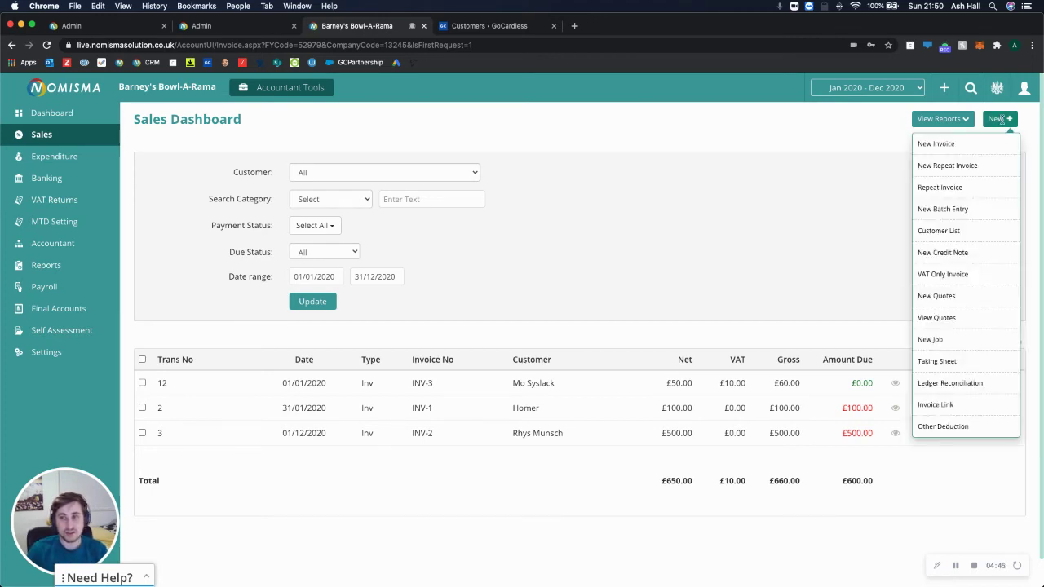
# Open the customer's record from the Customer List and confirm GoCardless Mandate is Yes with their existing mandate
pyautogui.click(942, 232)
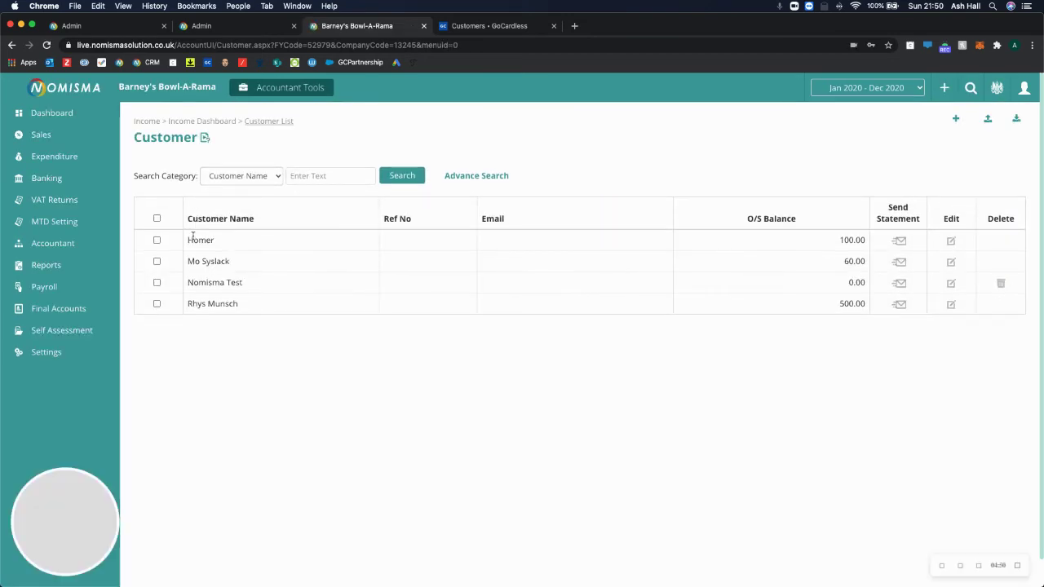
pyautogui.click(951, 304)
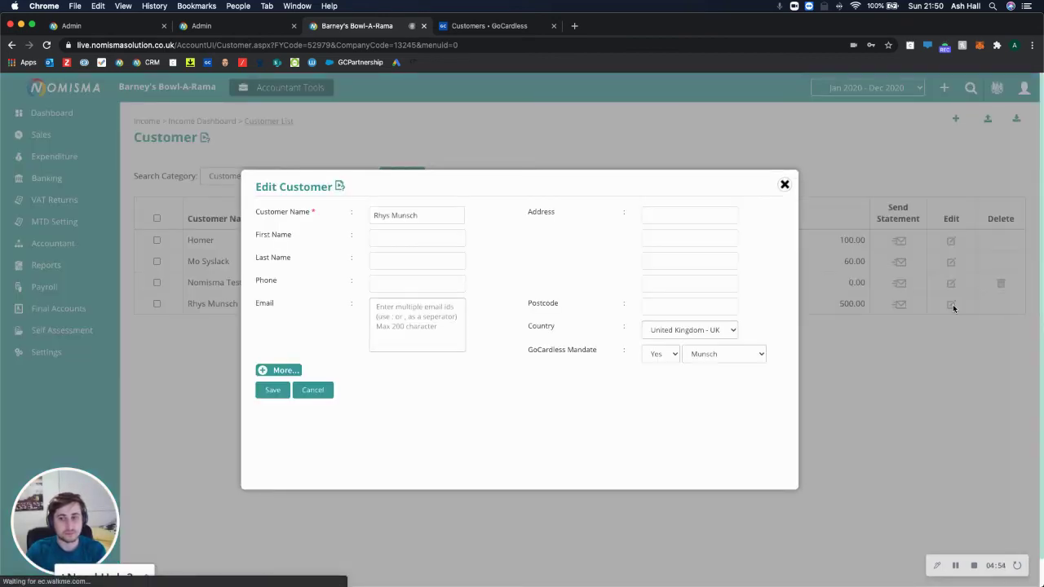
pyautogui.moveTo(543, 352); pyautogui.dragTo(590, 351)
pyautogui.click(589, 396)
pyautogui.click(663, 358)
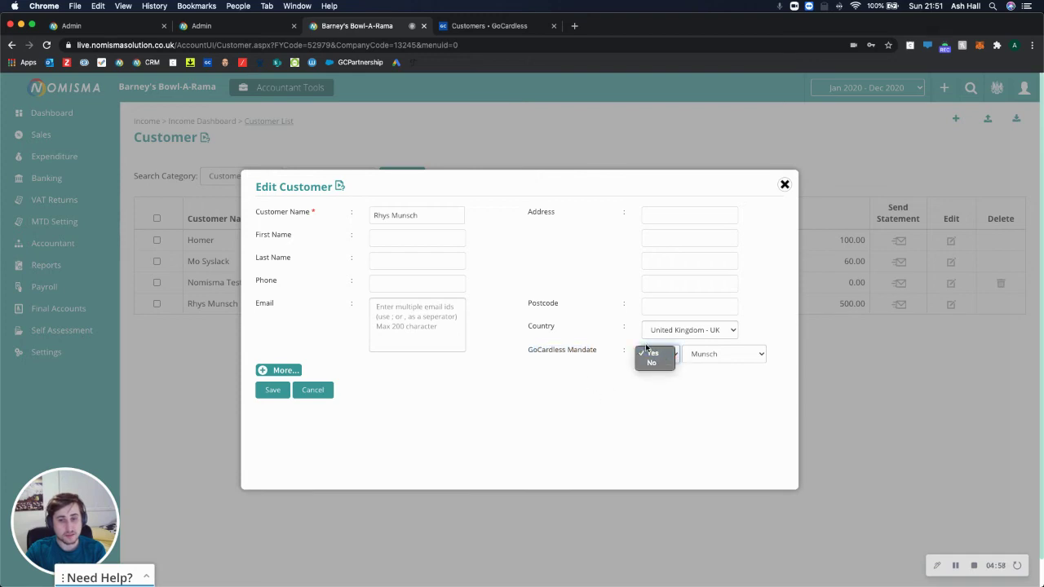
pyautogui.click(708, 356)
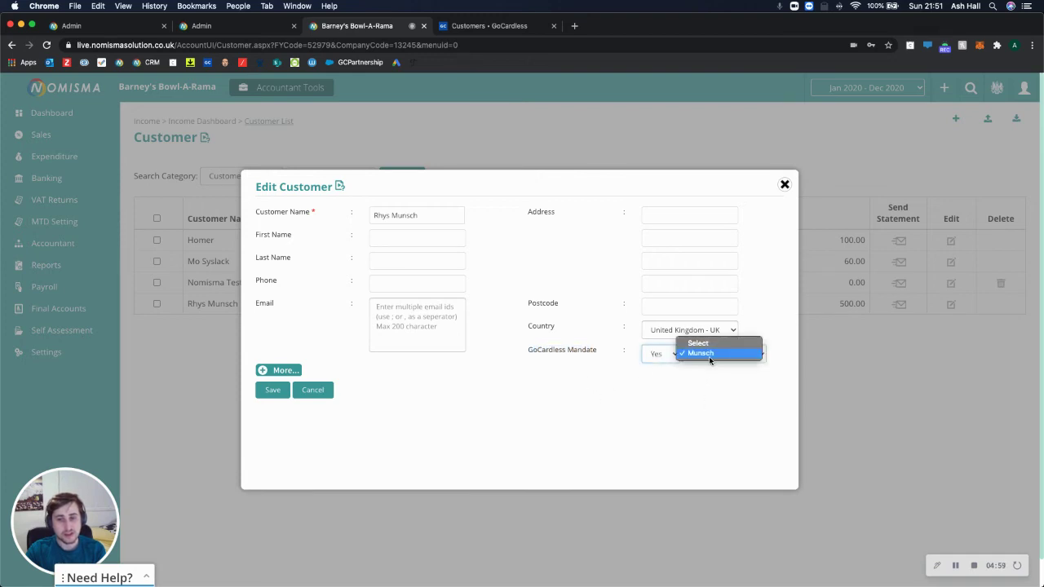
pyautogui.click(695, 403)
pyautogui.click(489, 25)
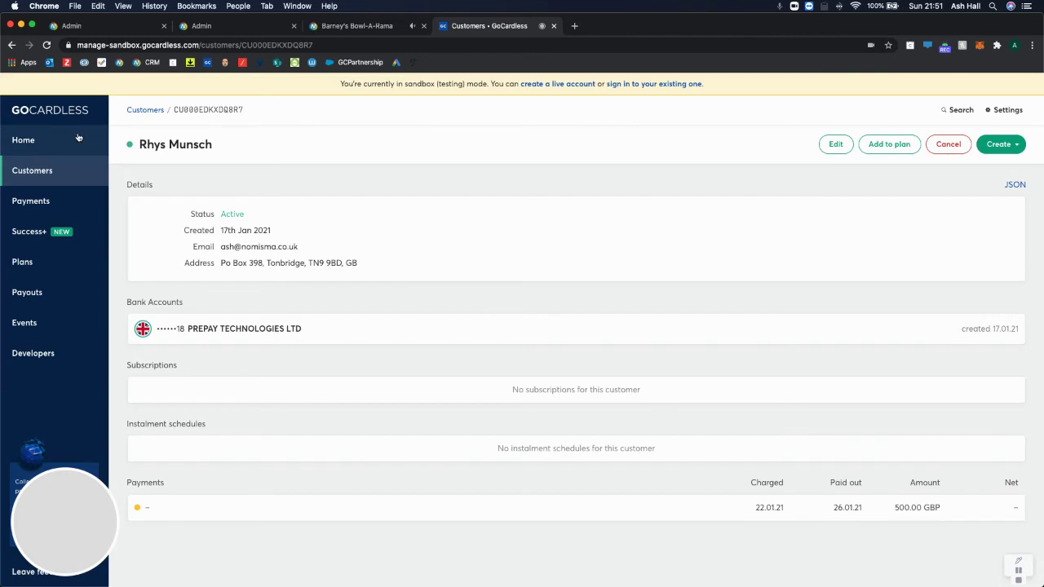
# In GoCardless, set the customer's company name to their full name and update the customer
pyautogui.click(51, 170)
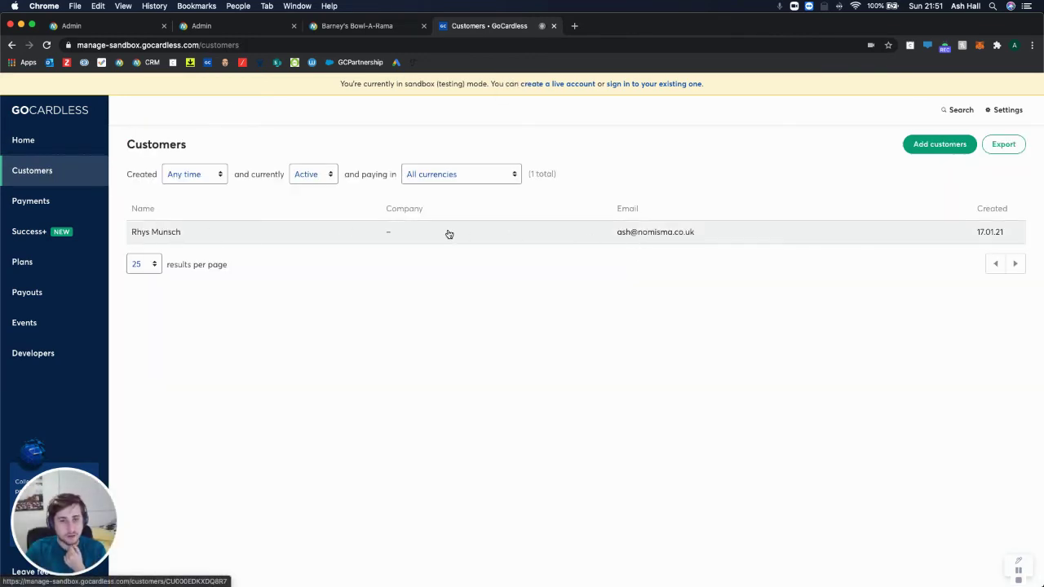
pyautogui.click(394, 238)
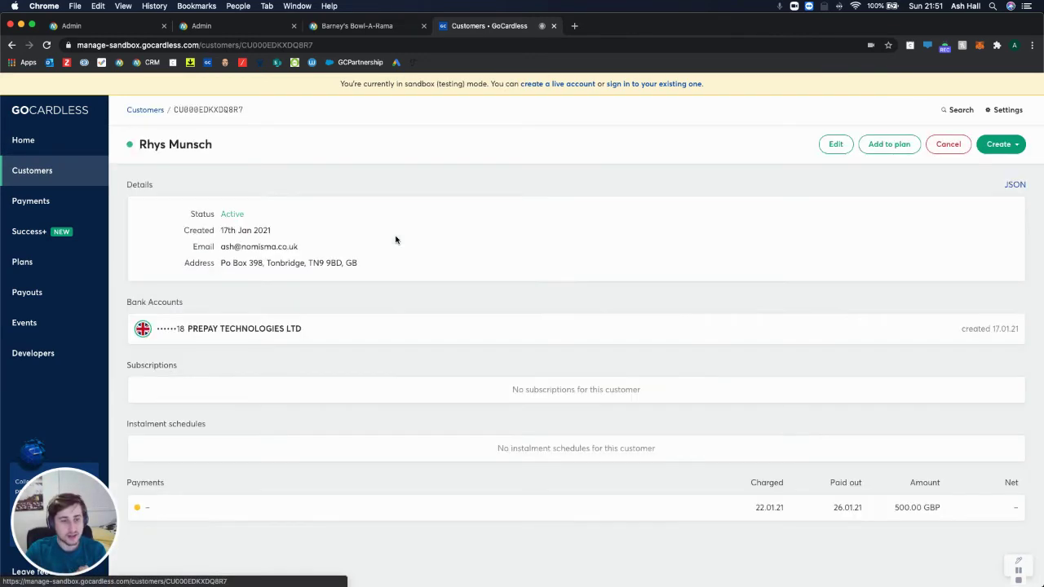
pyautogui.click(836, 144)
pyautogui.click(443, 199)
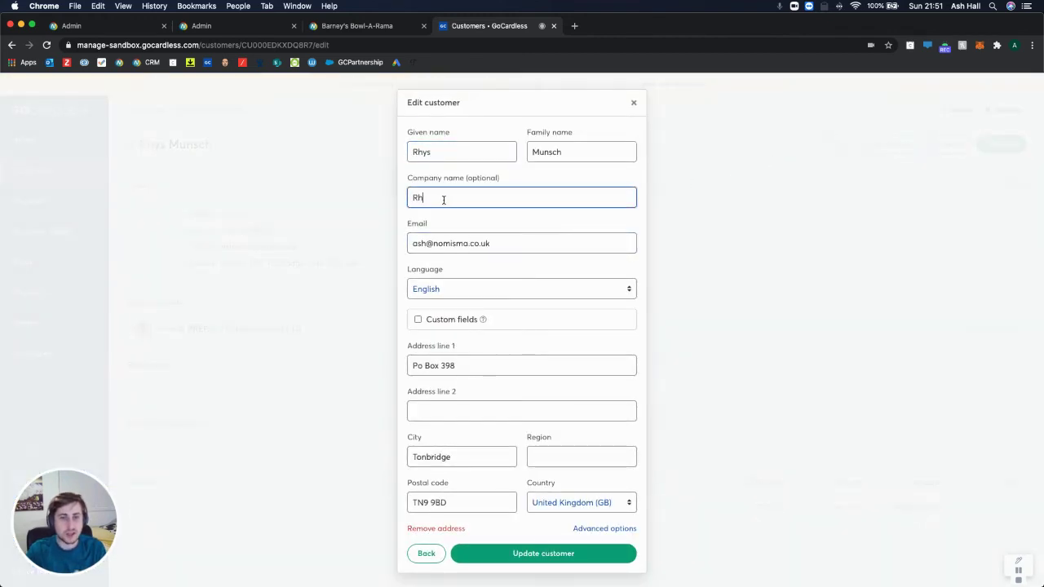
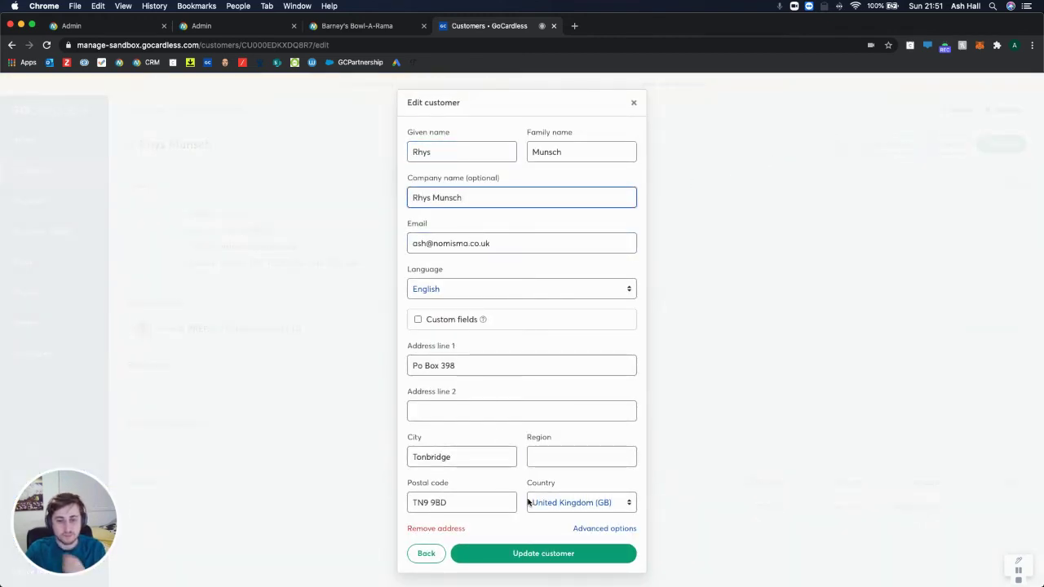
pyautogui.click(526, 553)
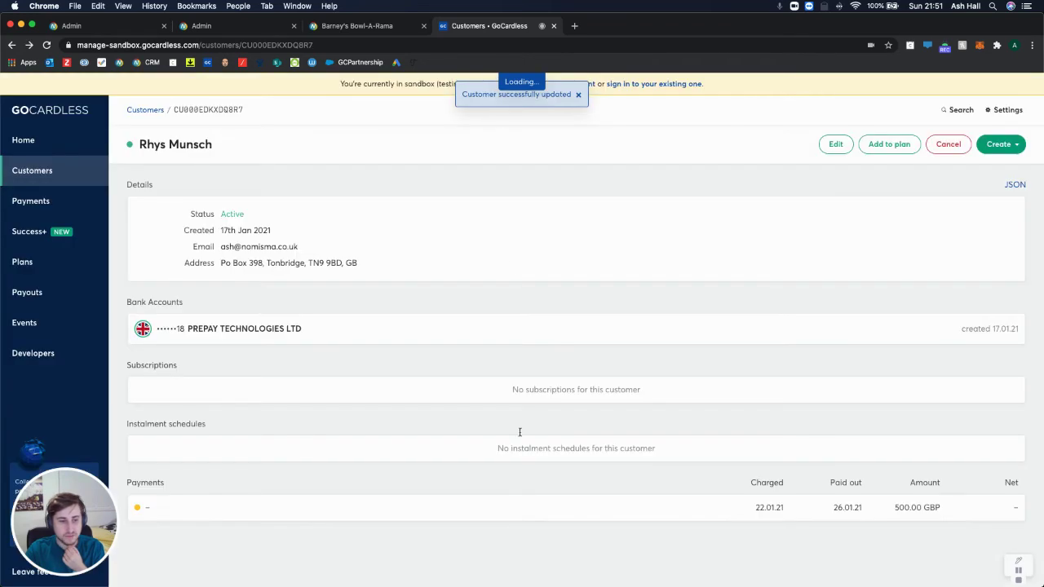
# Reload the Nomisma customer list
pyautogui.click(403, 33)
pyautogui.press('super+l')
pyautogui.press('Return')
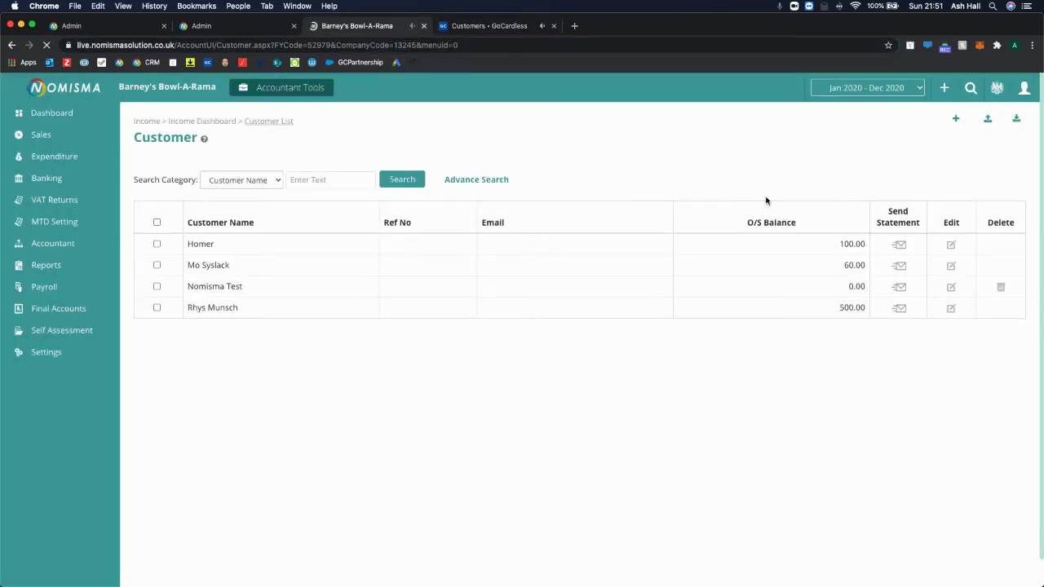
# Confirm the first customer's GoCardless Mandate reads Yes with their name, then edit the 100.00-balance customer
pyautogui.click(947, 308)
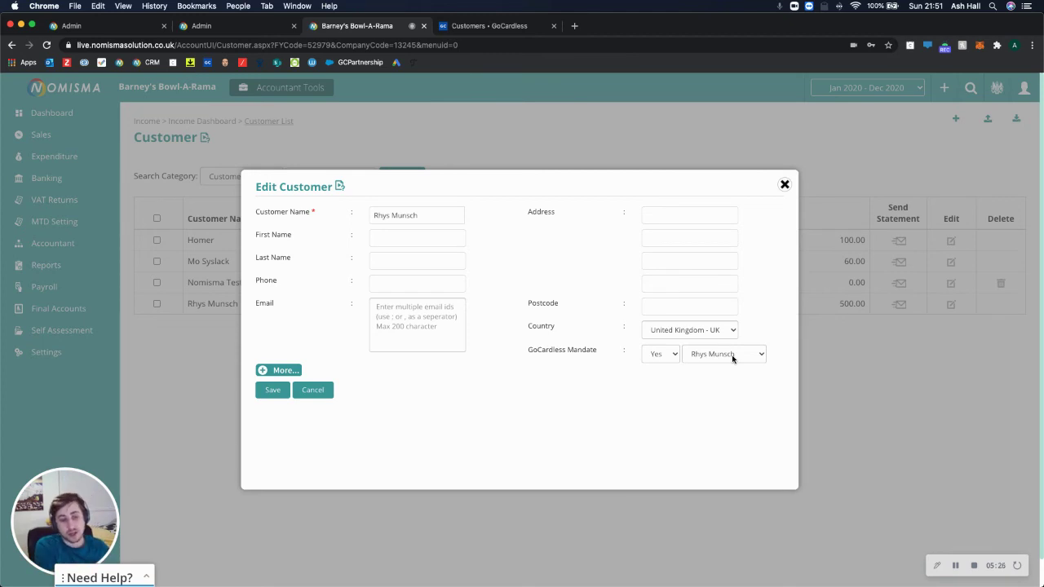
pyautogui.click(667, 359)
pyautogui.click(706, 389)
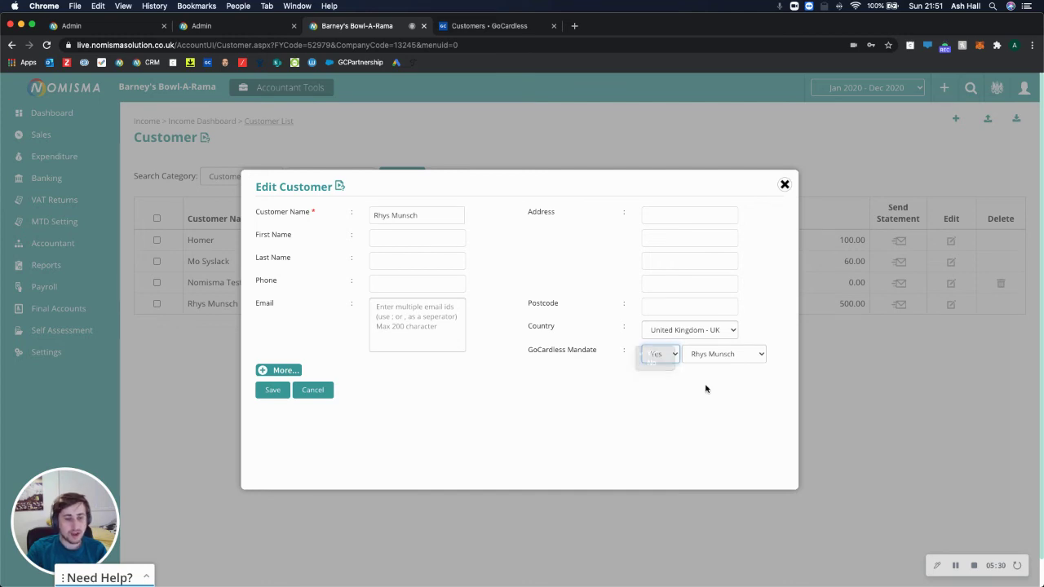
pyautogui.click(784, 184)
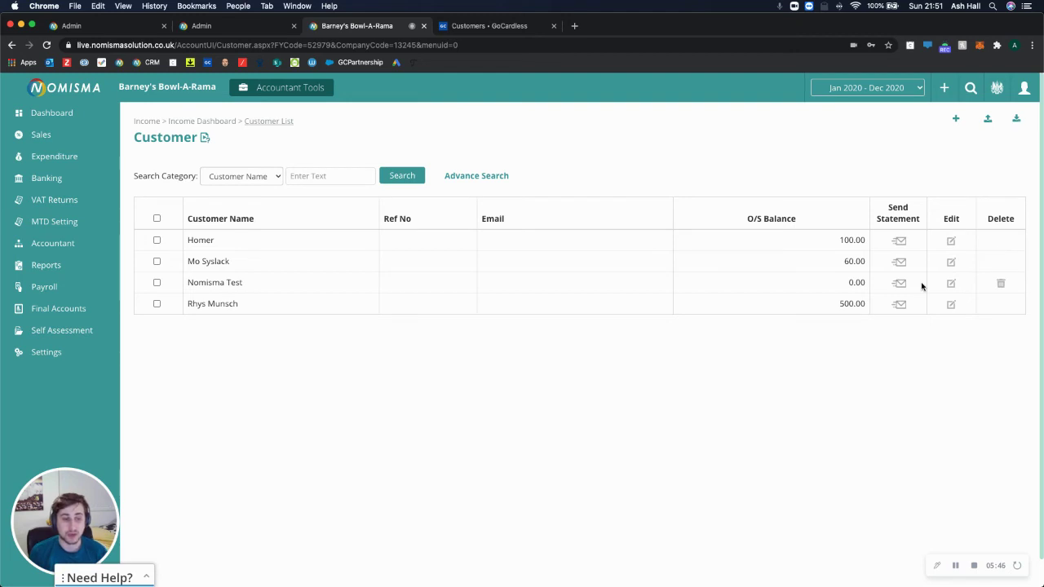
pyautogui.click(950, 242)
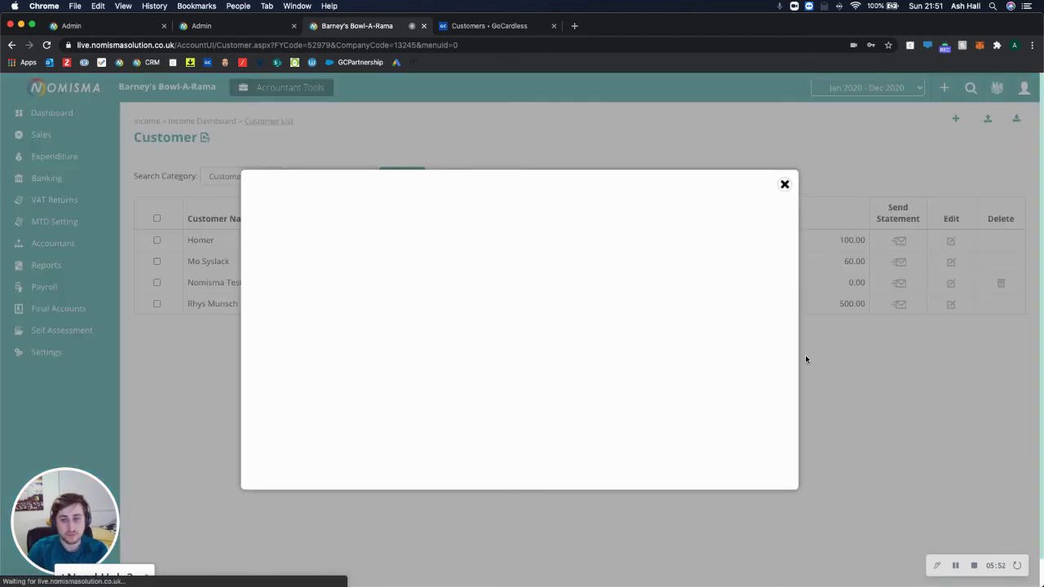
# Set the 100.00-balance customer's GoCardless Mandate to Yes, linked to the existing customer's mandate
pyautogui.click(647, 357)
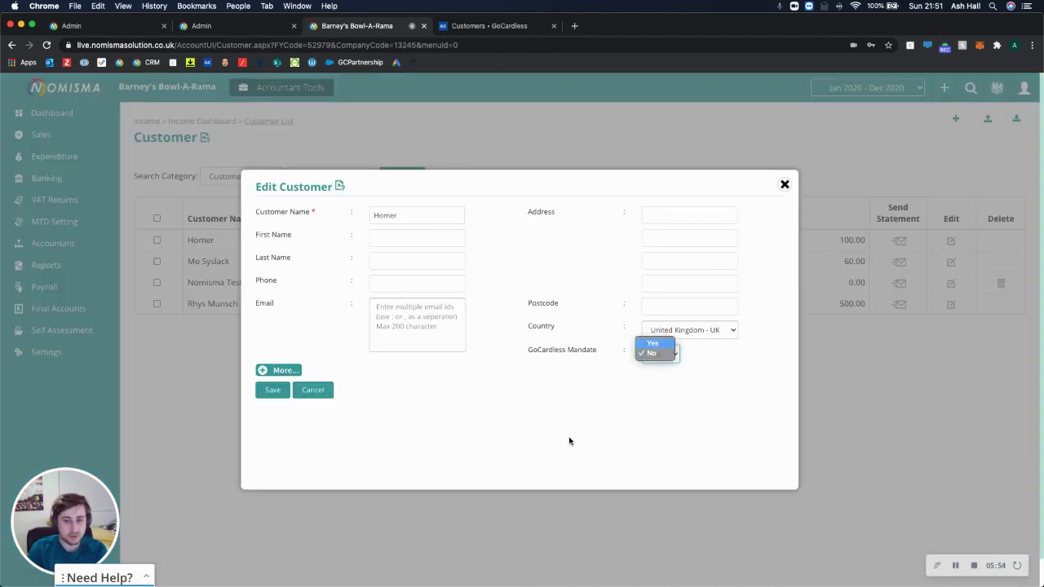
pyautogui.click(655, 360)
pyautogui.click(706, 353)
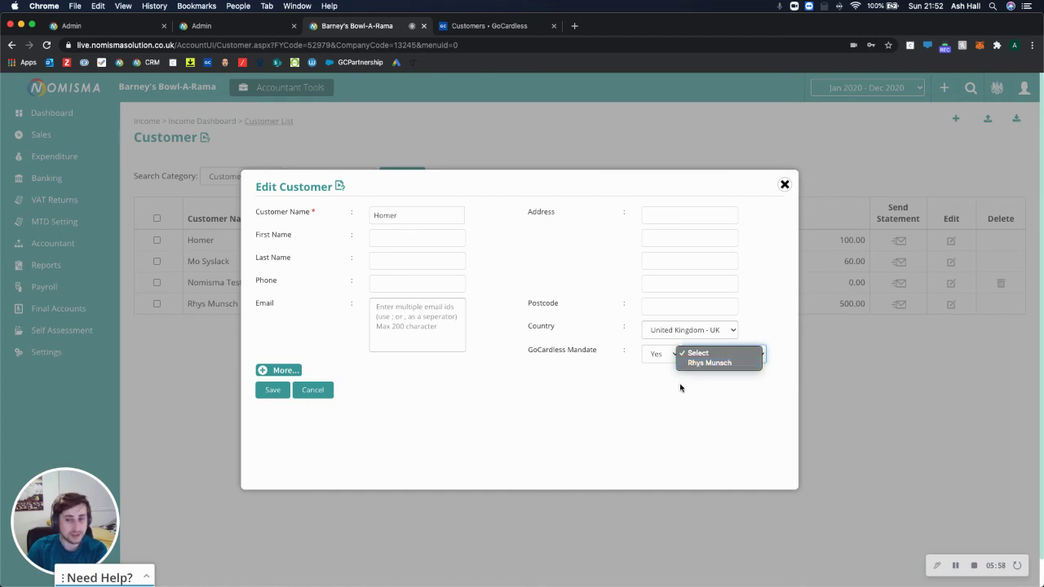
pyautogui.press('Return')
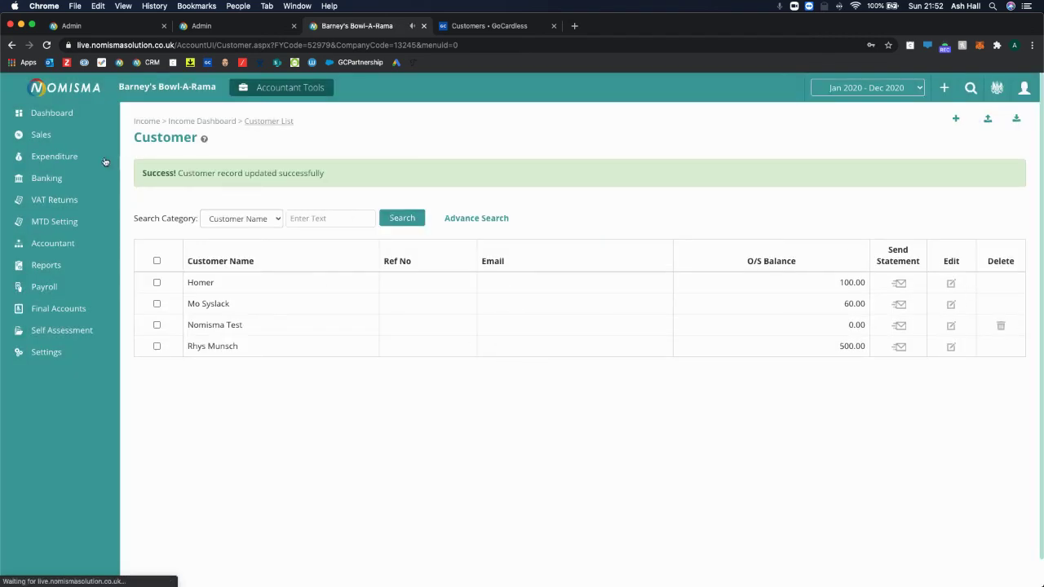
# Open the Pay By GoCardless link from invoice INV-1's Invoice Link in a new tab
pyautogui.click(54, 137)
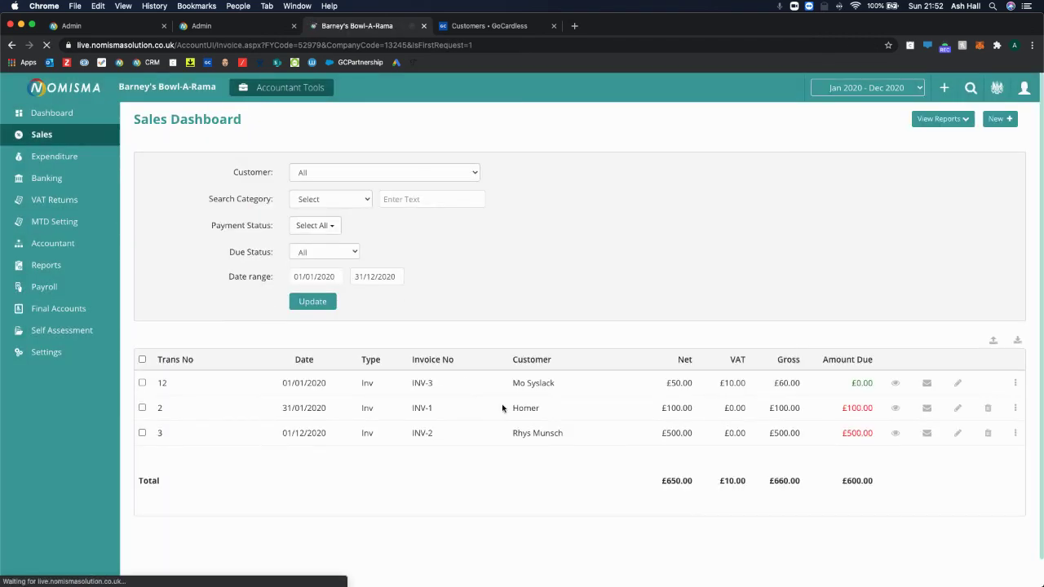
pyautogui.moveTo(524, 408); pyautogui.dragTo(540, 407)
pyautogui.click(1015, 408)
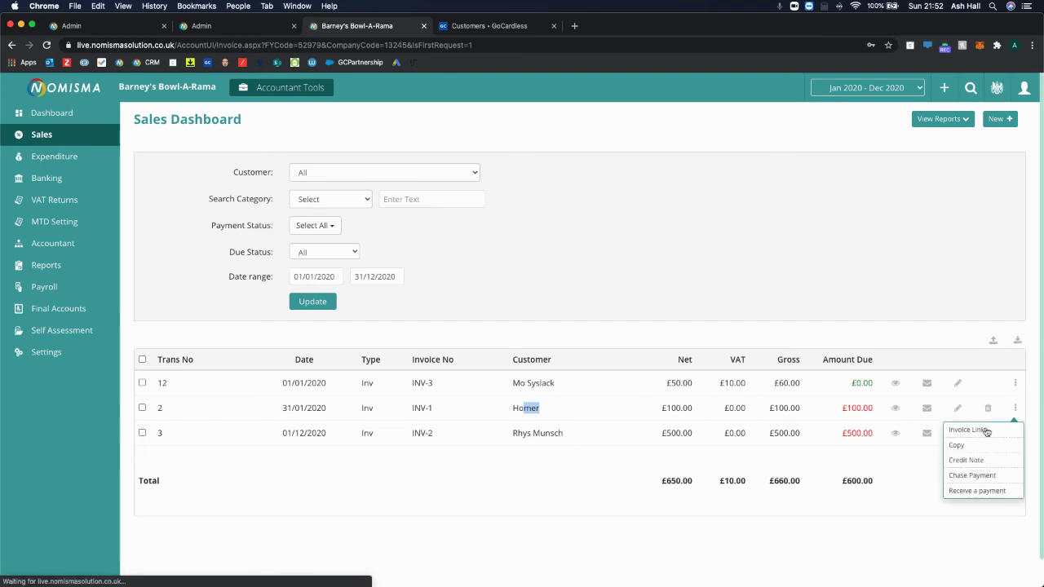
pyautogui.click(982, 429)
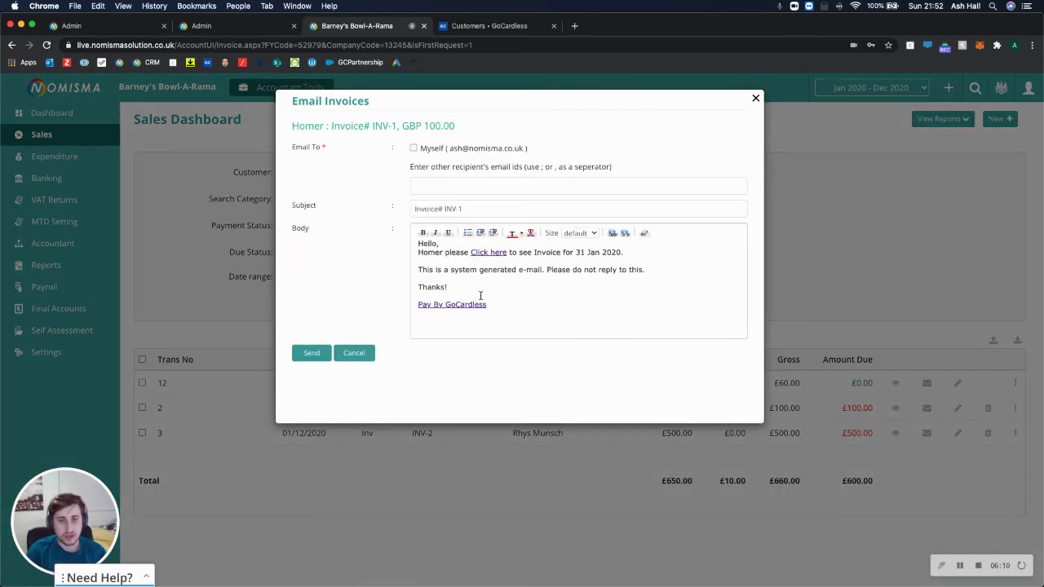
pyautogui.rightClick(466, 304)
pyautogui.click(489, 311)
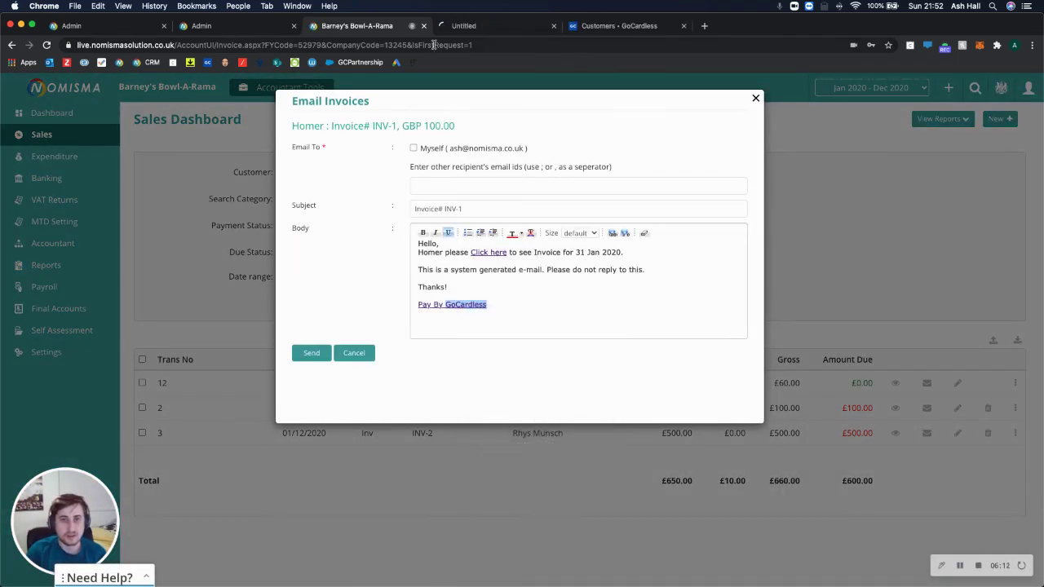
# Complete the £100.00 payment for INV-1 and close the payment page
pyautogui.click(487, 27)
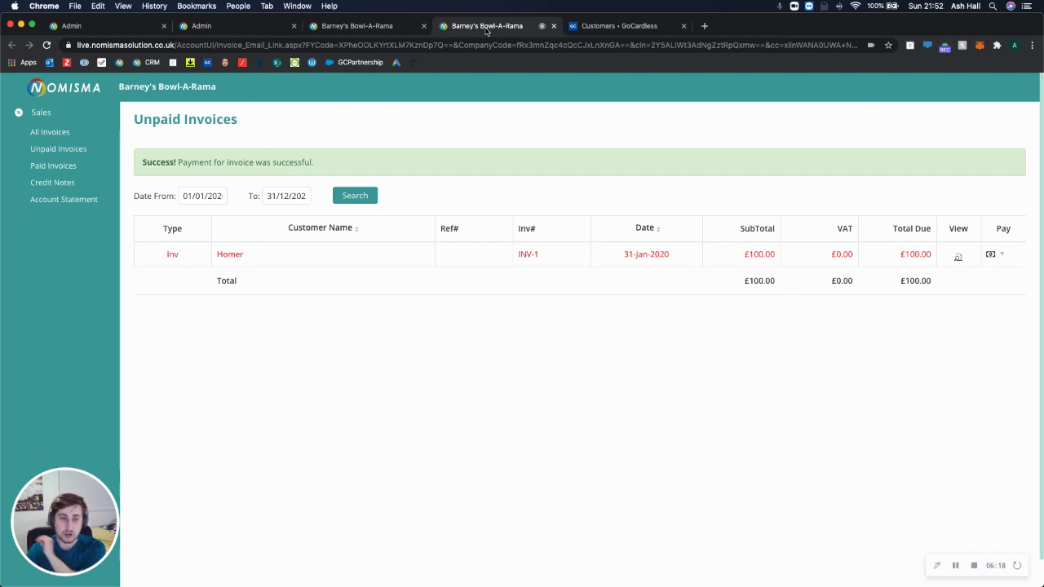
pyautogui.moveTo(334, 164); pyautogui.dragTo(190, 167)
pyautogui.click(411, 338)
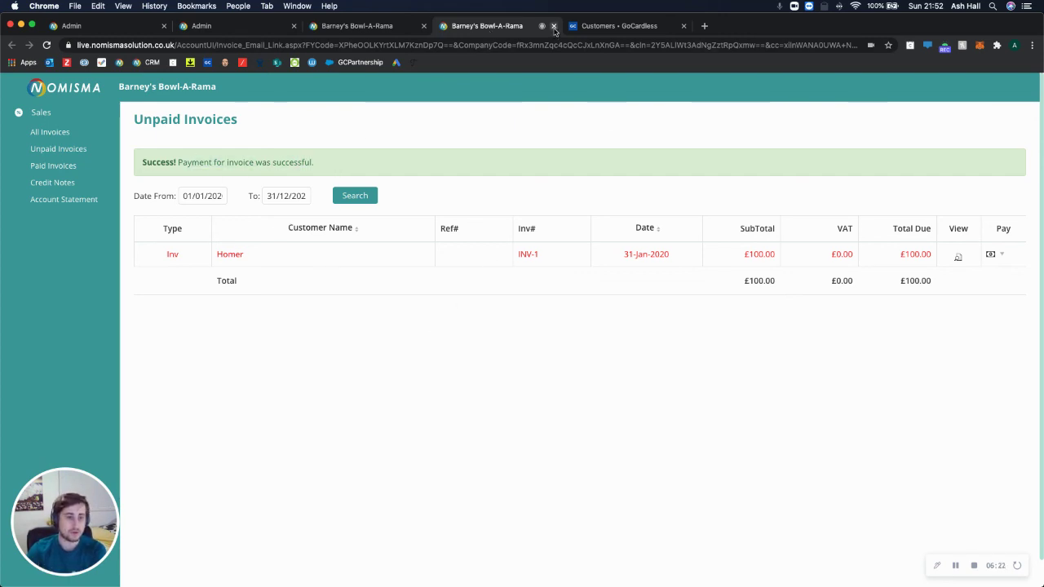
pyautogui.click(554, 27)
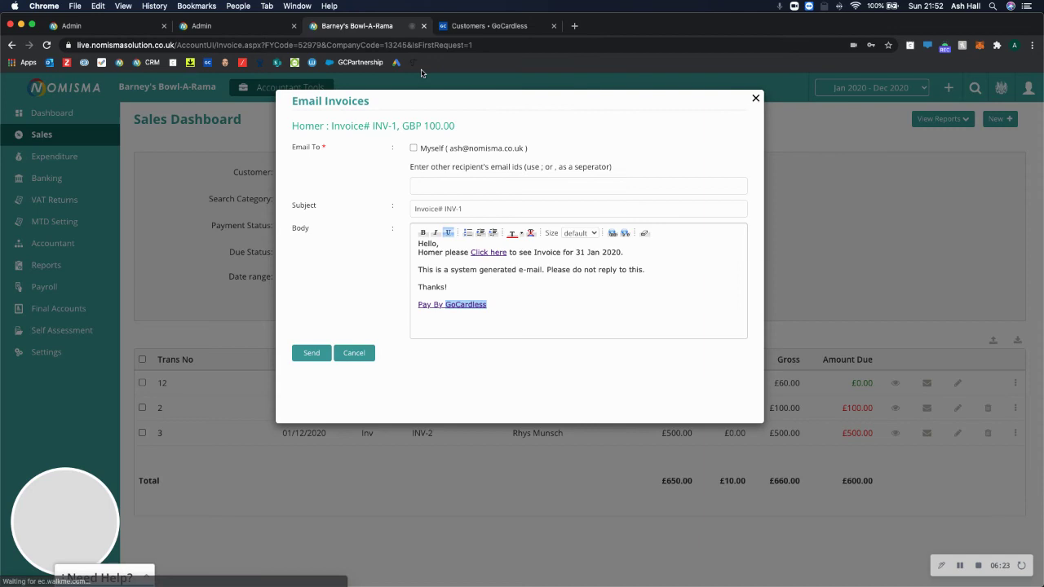
pyautogui.click(478, 27)
# Open the customer's GoCardless record listing the 100.00 GBP and 500.00 GBP payments
pyautogui.click(33, 174)
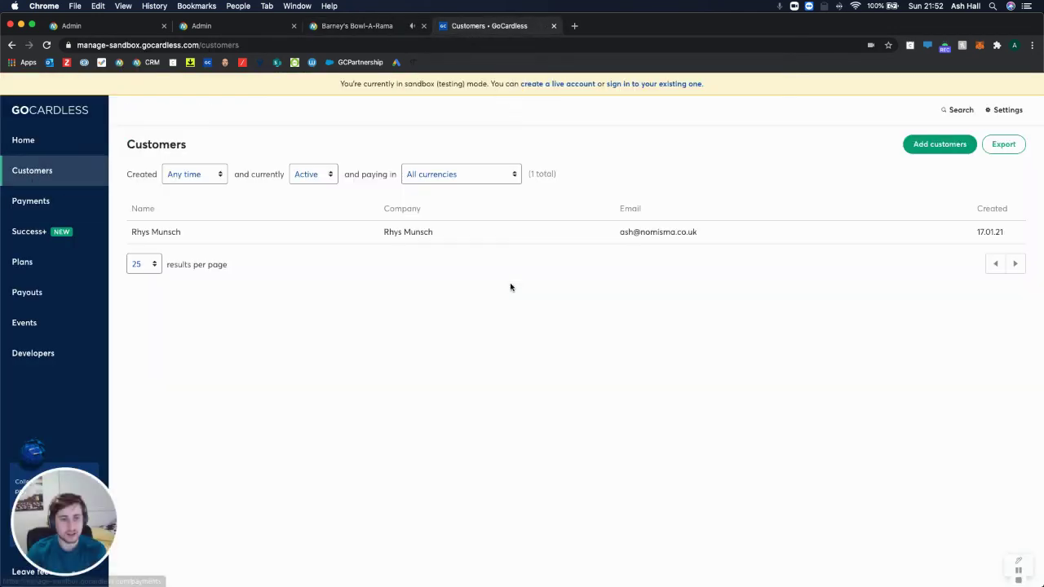
pyautogui.click(335, 233)
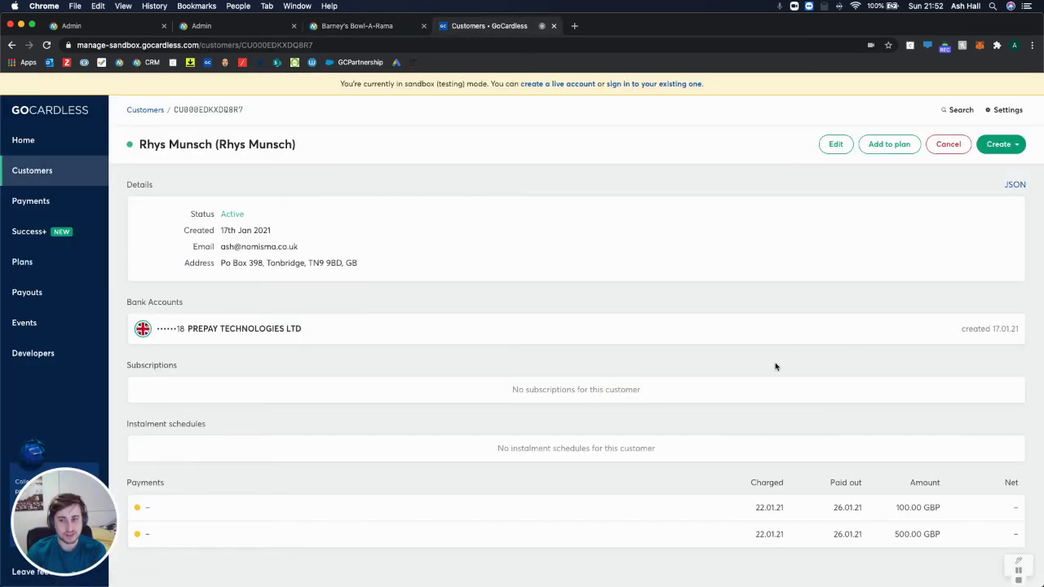